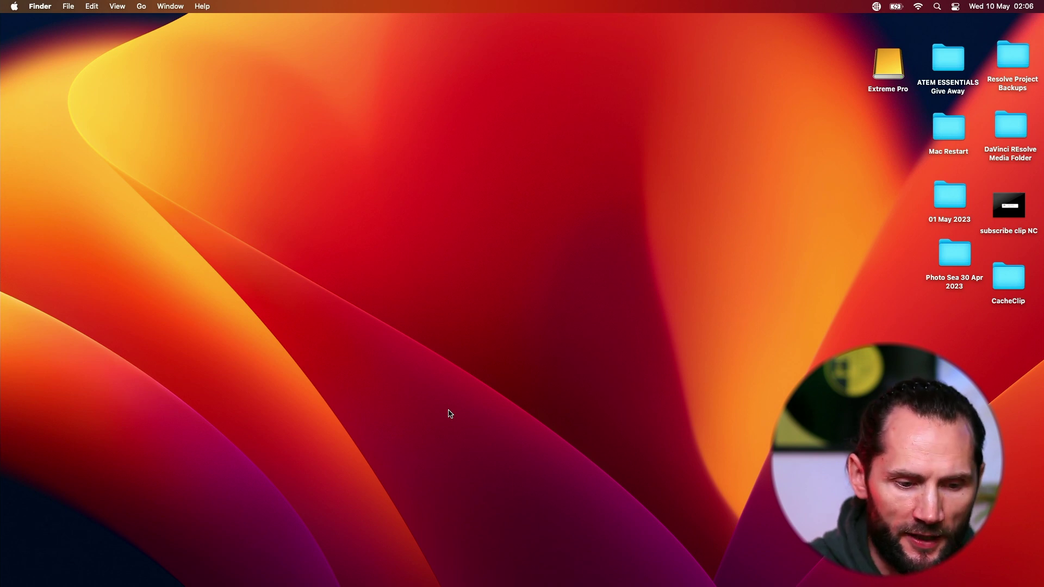
Launch DaVinci Resolve and open the How To Instal Mac OS project at Timeline 1
{"action": "left_click", "coordinate": [452, 577]}
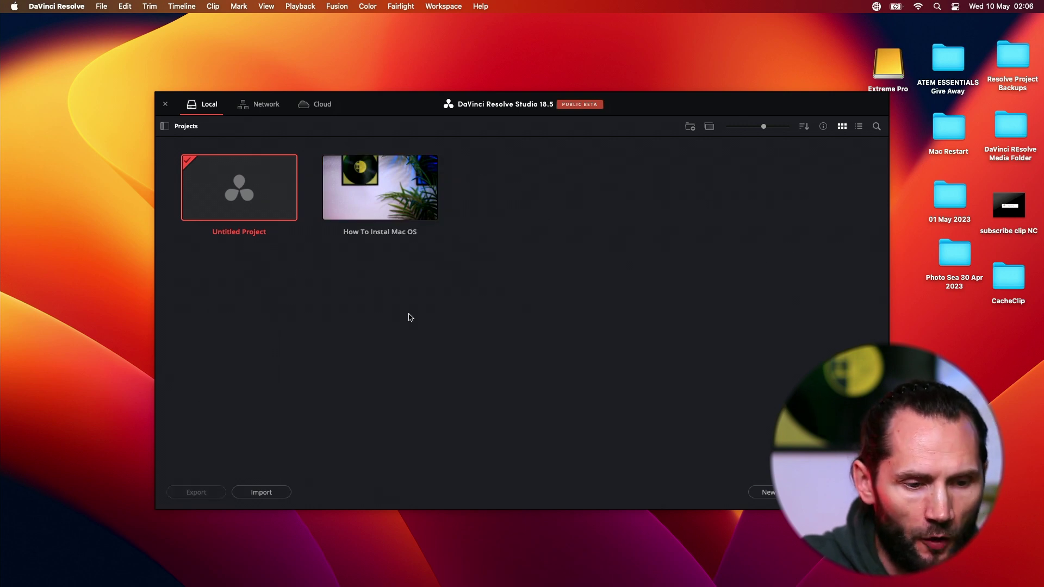
{"action": "right_click", "coordinate": [374, 191]}
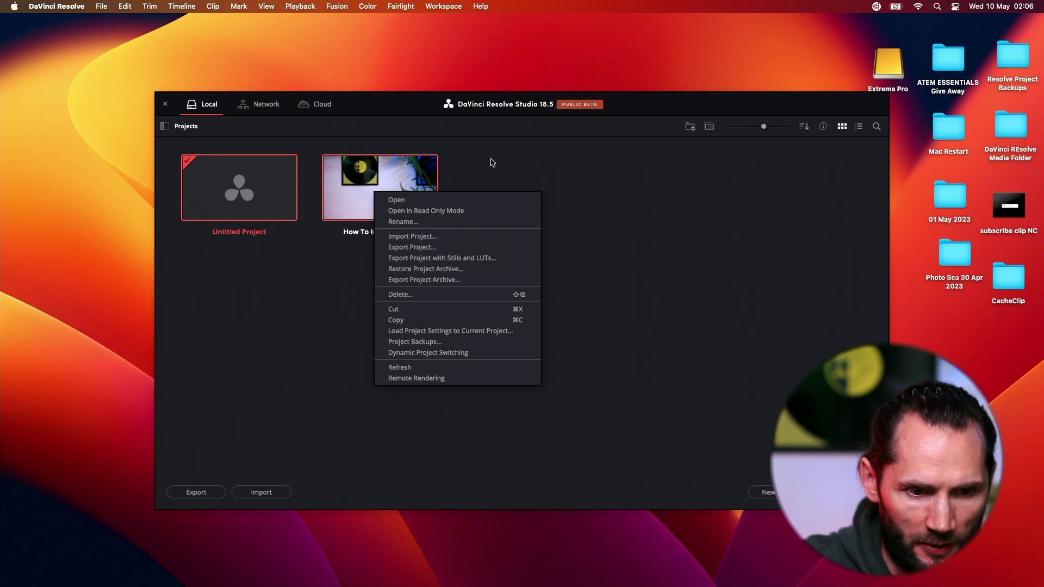
{"action": "left_click", "coordinate": [465, 163]}
{"action": "double_click", "coordinate": [372, 184]}
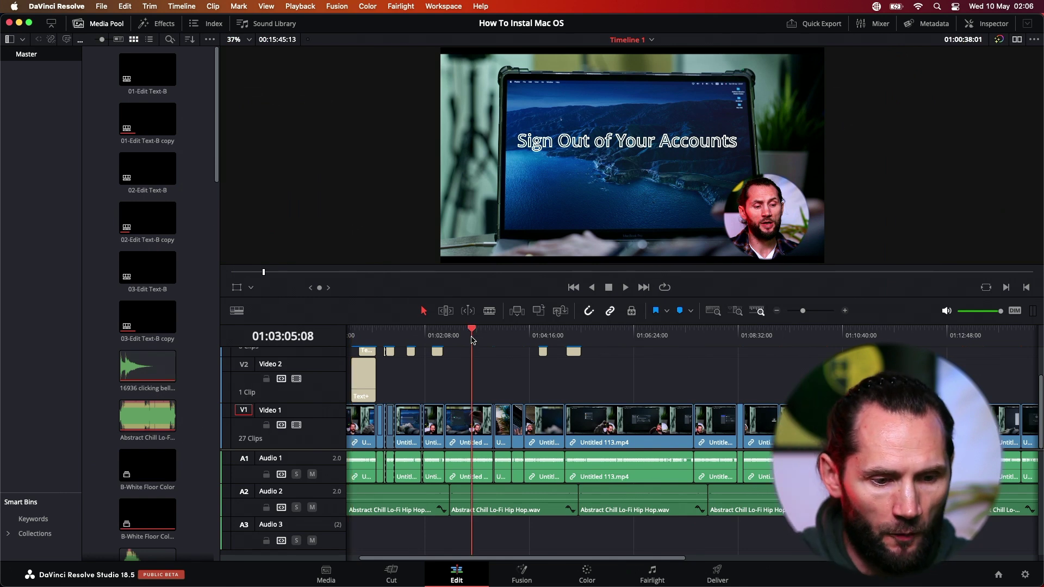
{"action": "left_click_drag", "start_coordinate": [471, 339], "coordinate": [434, 330]}
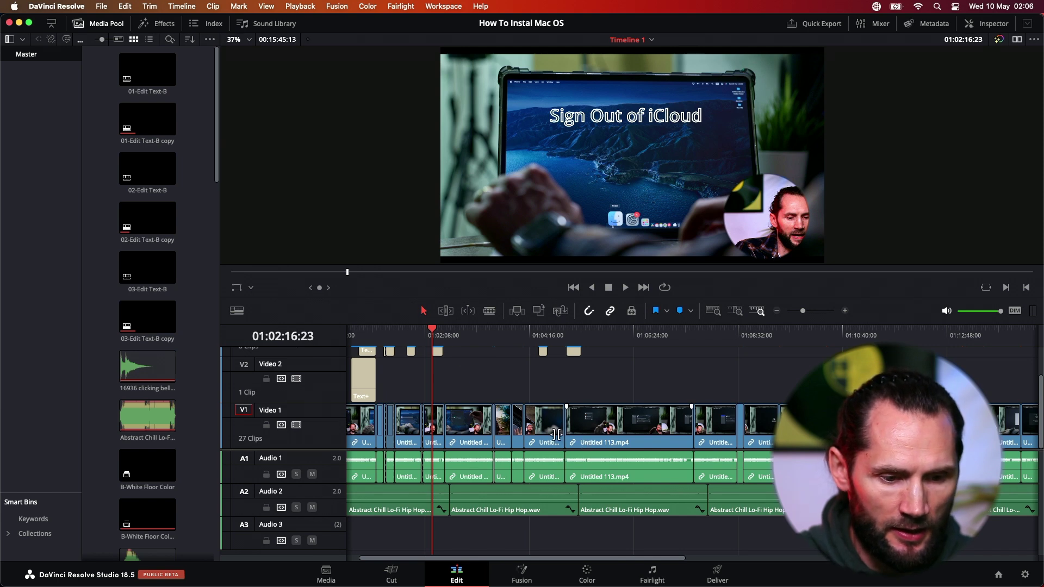
{"action": "left_click", "coordinate": [383, 570]}
{"action": "left_click", "coordinate": [360, 114]}
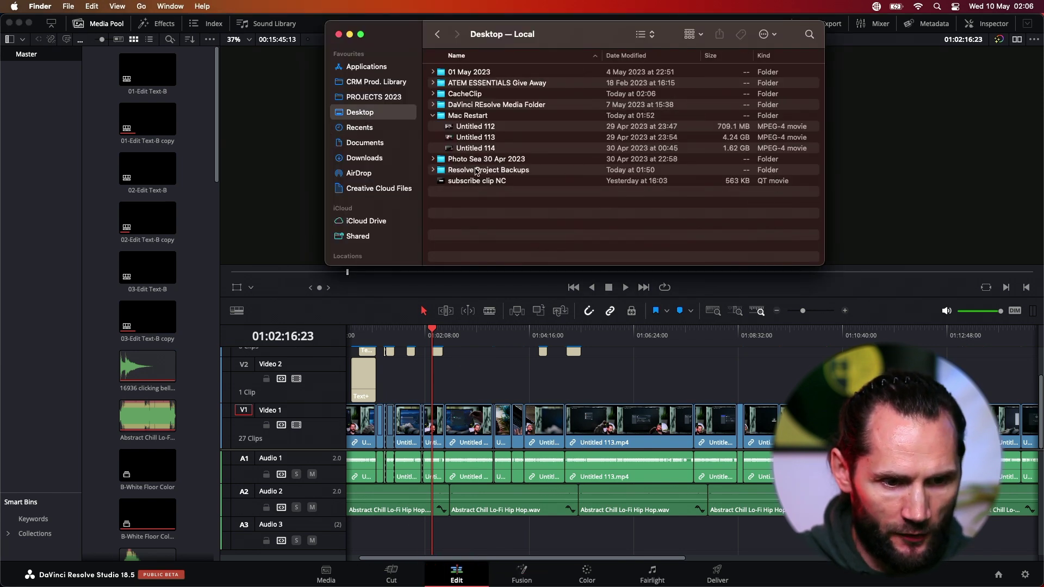
{"action": "left_click", "coordinate": [441, 117]}
{"action": "left_click", "coordinate": [433, 115]}
{"action": "left_click", "coordinate": [432, 115]}
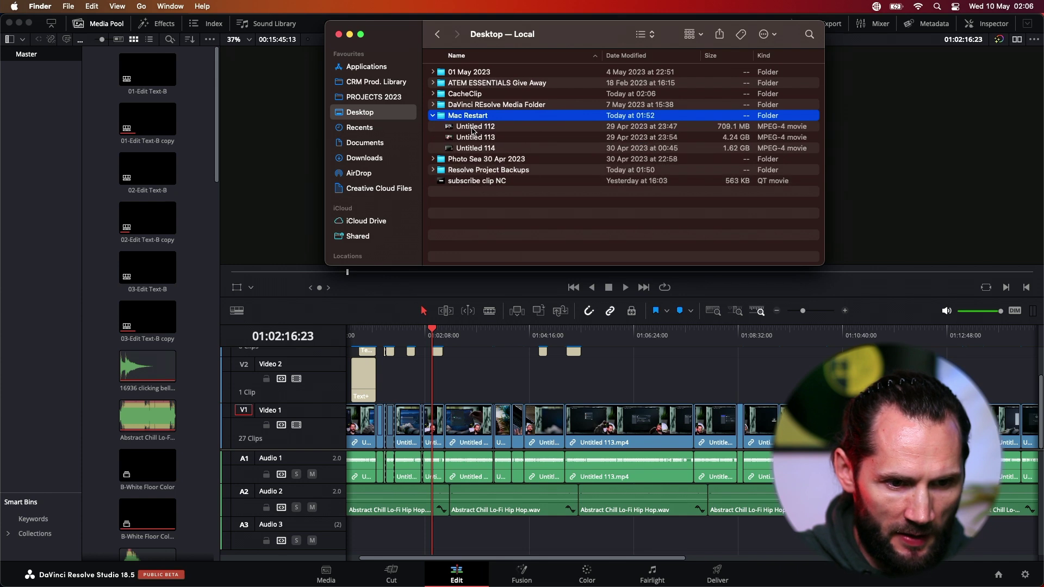
{"action": "left_click", "coordinate": [471, 127]}
{"action": "left_click", "coordinate": [470, 151], "text": "super"}
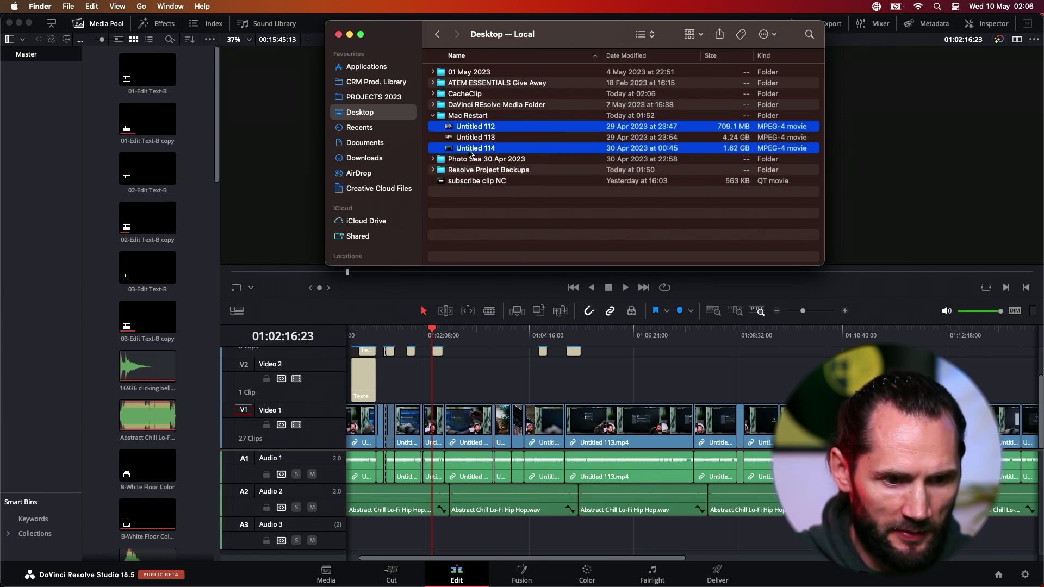
{"action": "left_click", "coordinate": [471, 139], "text": "super"}
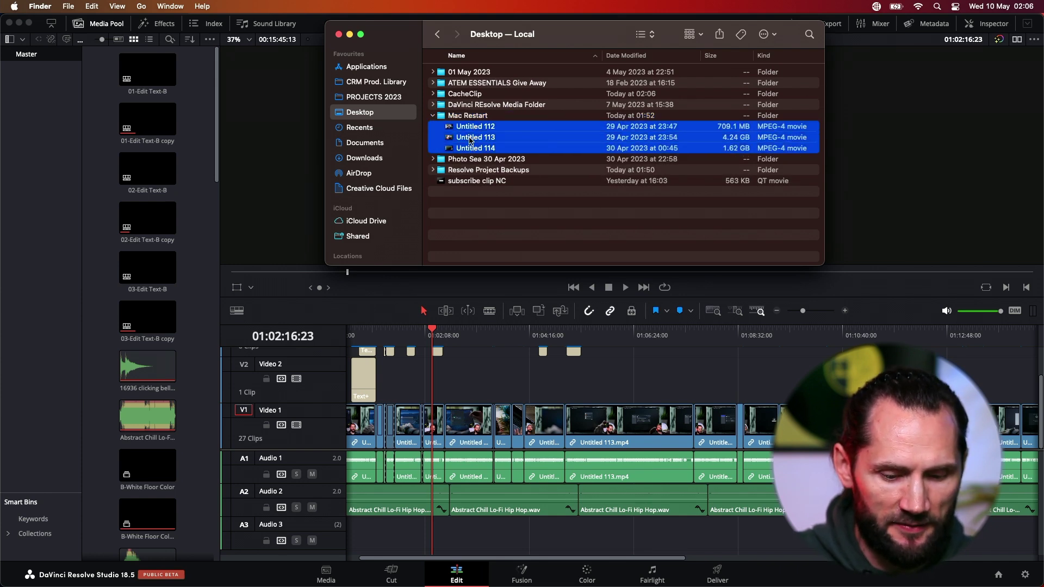
{"action": "key", "text": "super+BackSpace"}
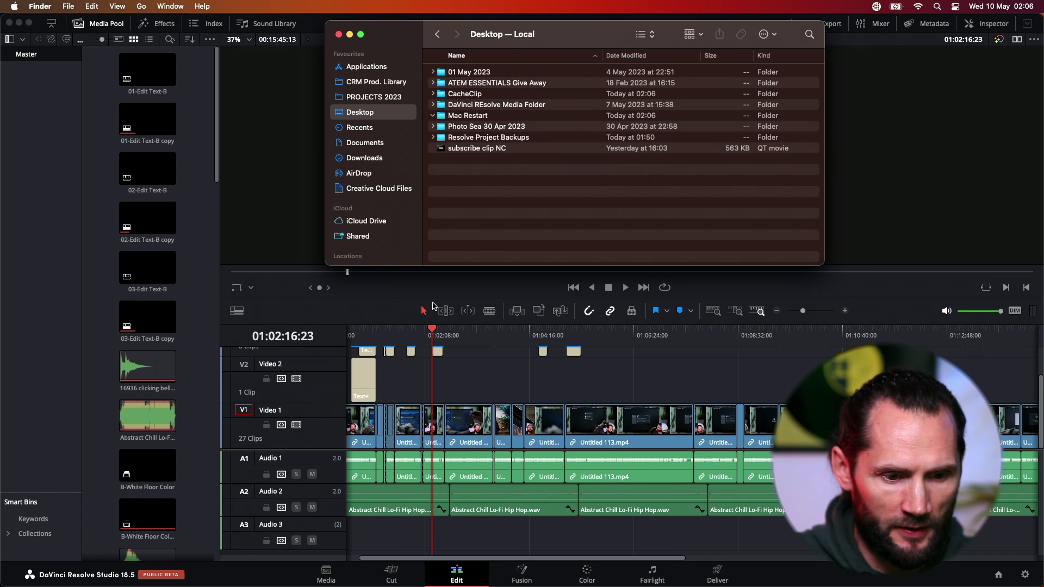
Return to Resolve and scrub Timeline 1 back to about 01:01:56 to see the offline clips
{"action": "left_click", "coordinate": [465, 332]}
{"action": "left_click", "coordinate": [477, 332]}
{"action": "left_click_drag", "start_coordinate": [465, 338], "coordinate": [414, 356]}
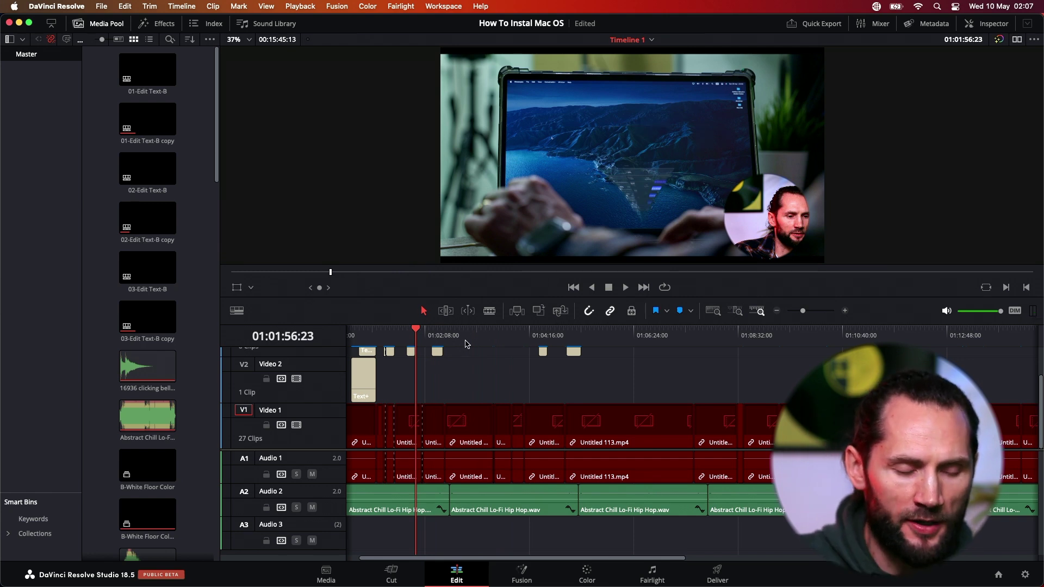
{"action": "left_click", "coordinate": [461, 341]}
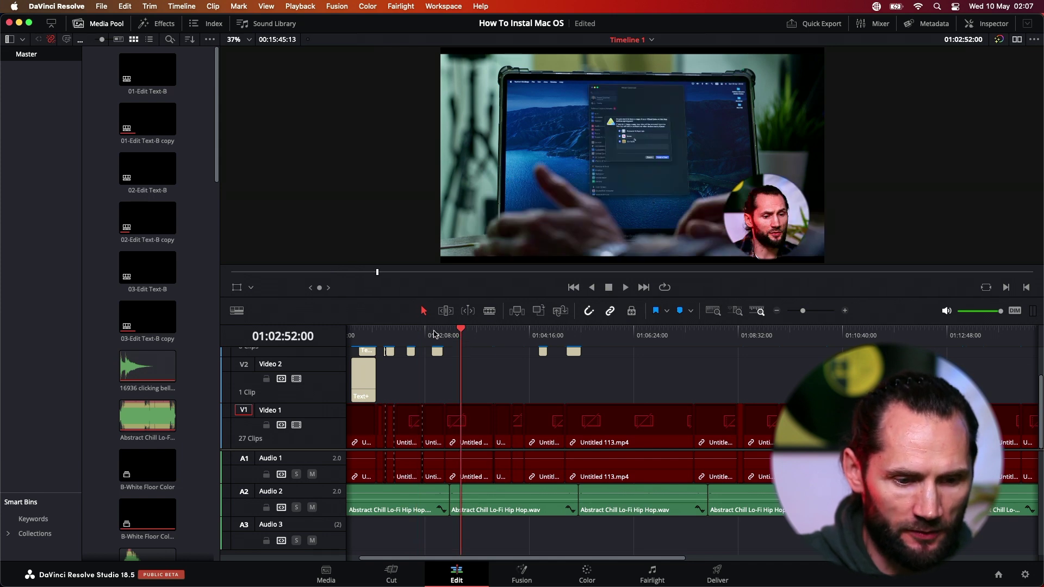
{"action": "left_click", "coordinate": [431, 334]}
{"action": "left_click", "coordinate": [394, 333]}
{"action": "left_click", "coordinate": [344, 334]}
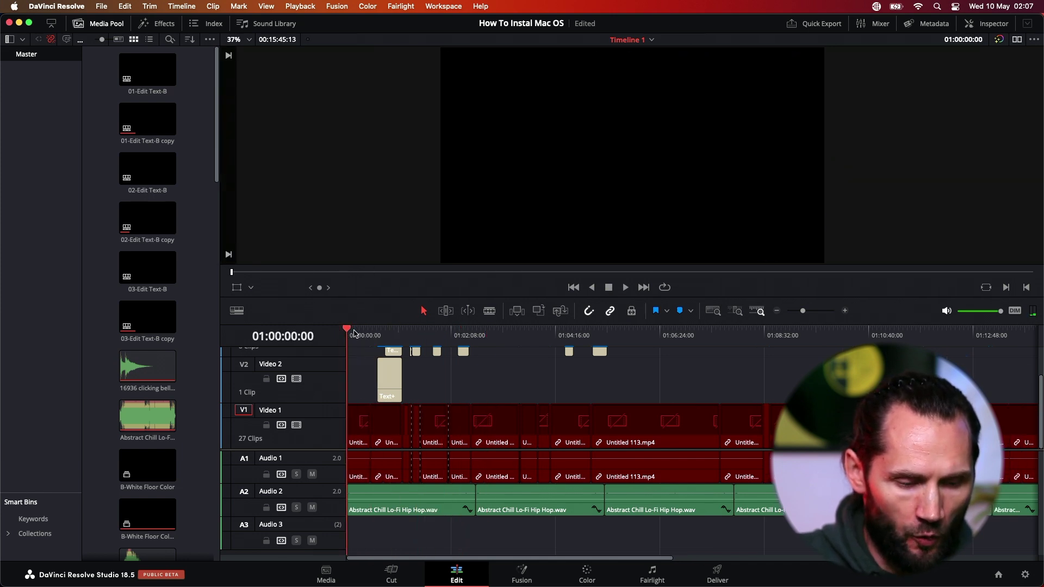
{"action": "left_click", "coordinate": [395, 334]}
{"action": "left_click_drag", "start_coordinate": [395, 333], "coordinate": [502, 333]}
{"action": "left_click", "coordinate": [494, 333]}
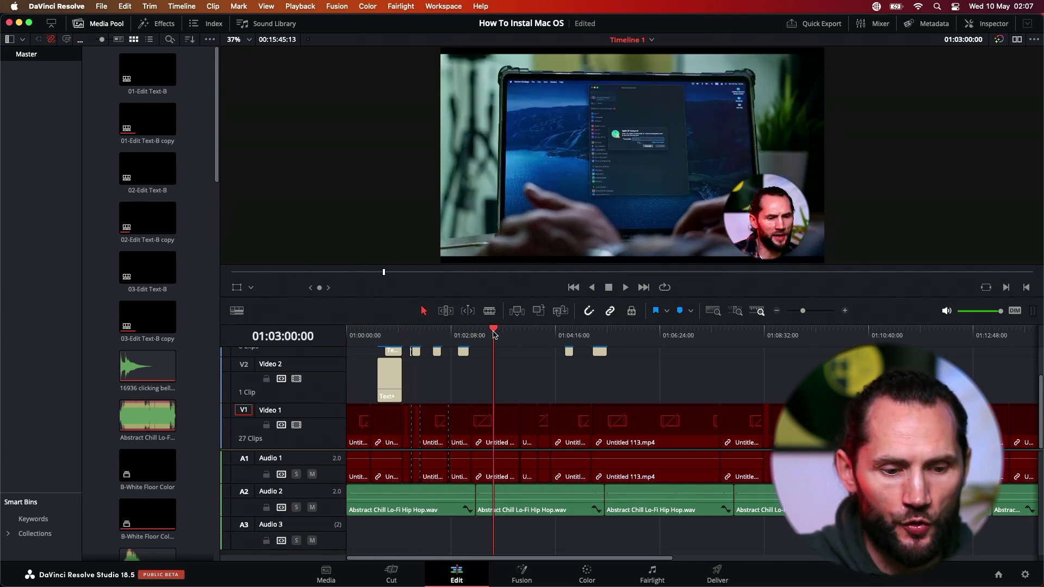
{"action": "left_click", "coordinate": [493, 334]}
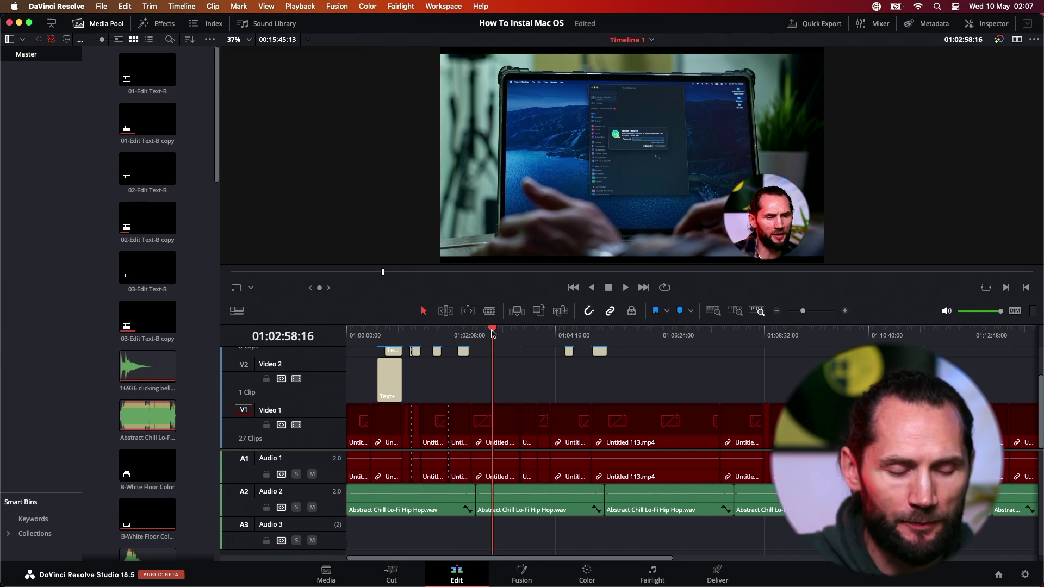
{"action": "left_click", "coordinate": [488, 334]}
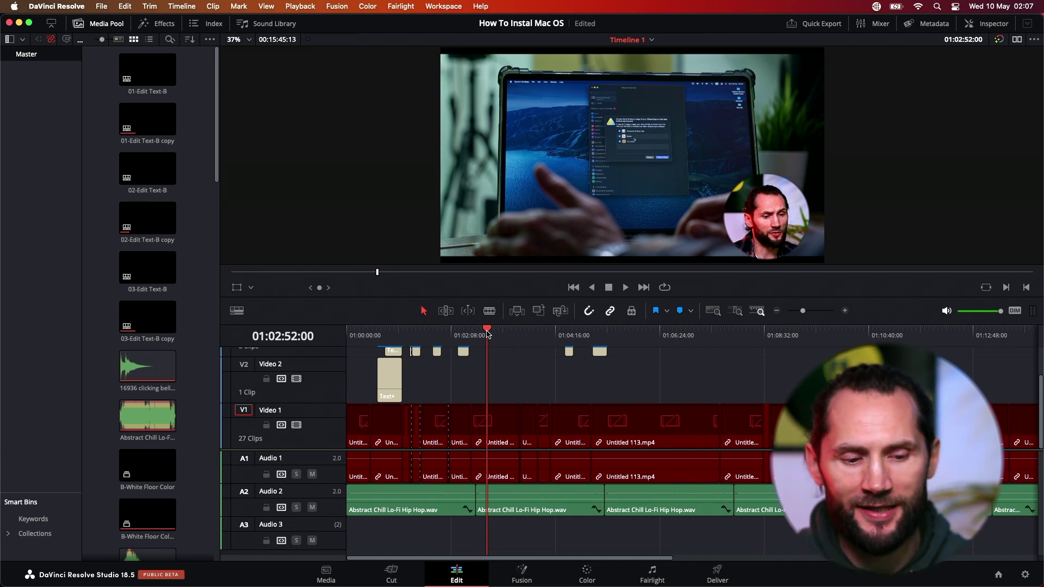
{"action": "left_click", "coordinate": [516, 334]}
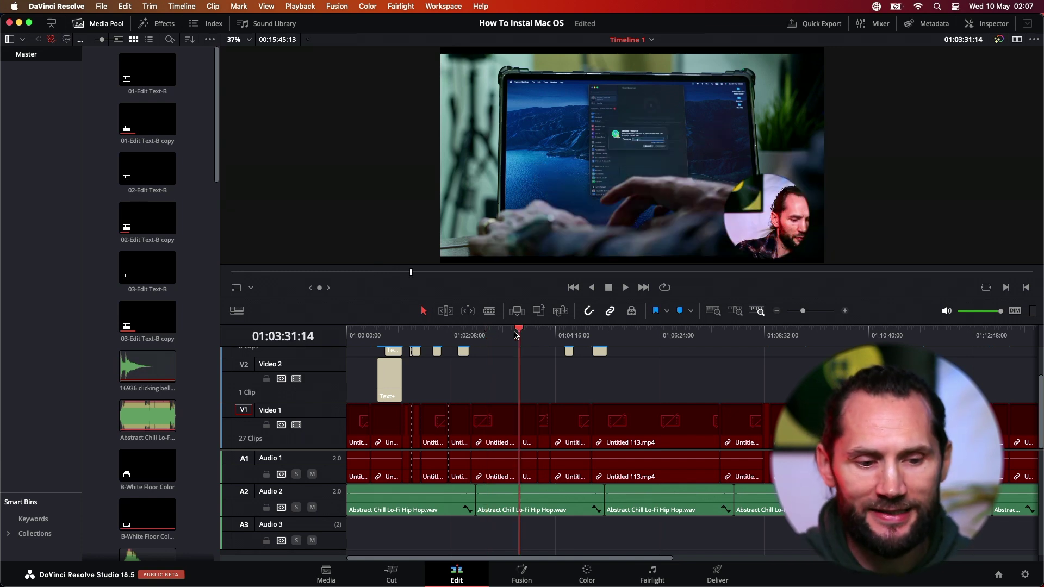
{"action": "left_click", "coordinate": [476, 333]}
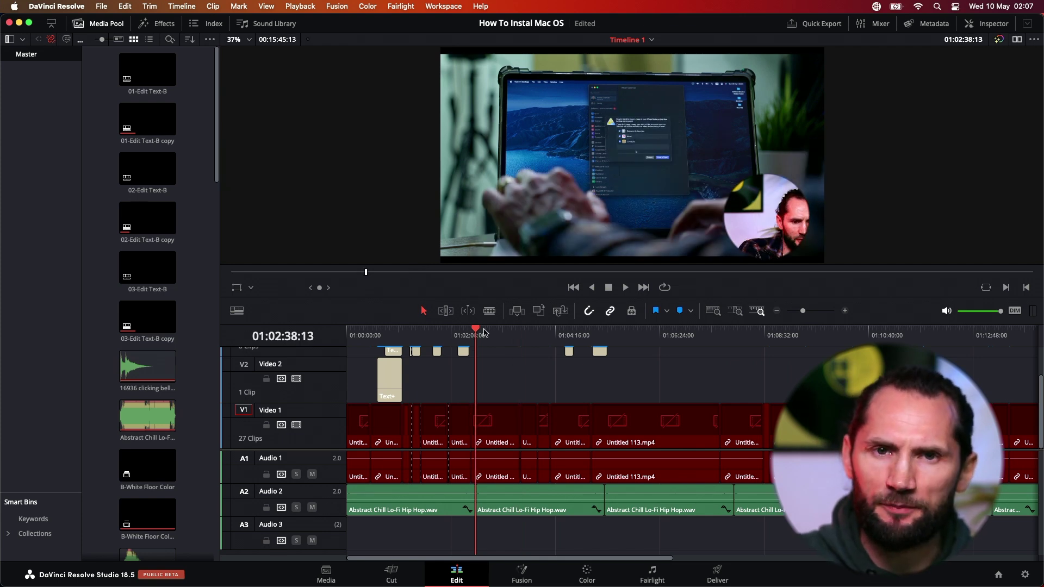
{"action": "left_click", "coordinate": [495, 334]}
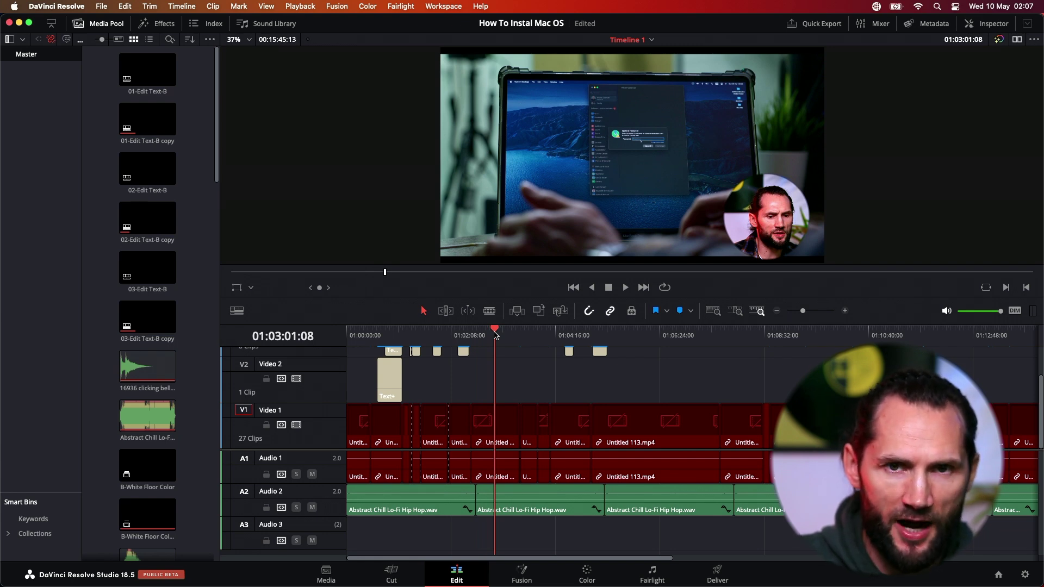
{"action": "mouse_move", "coordinate": [489, 578]}
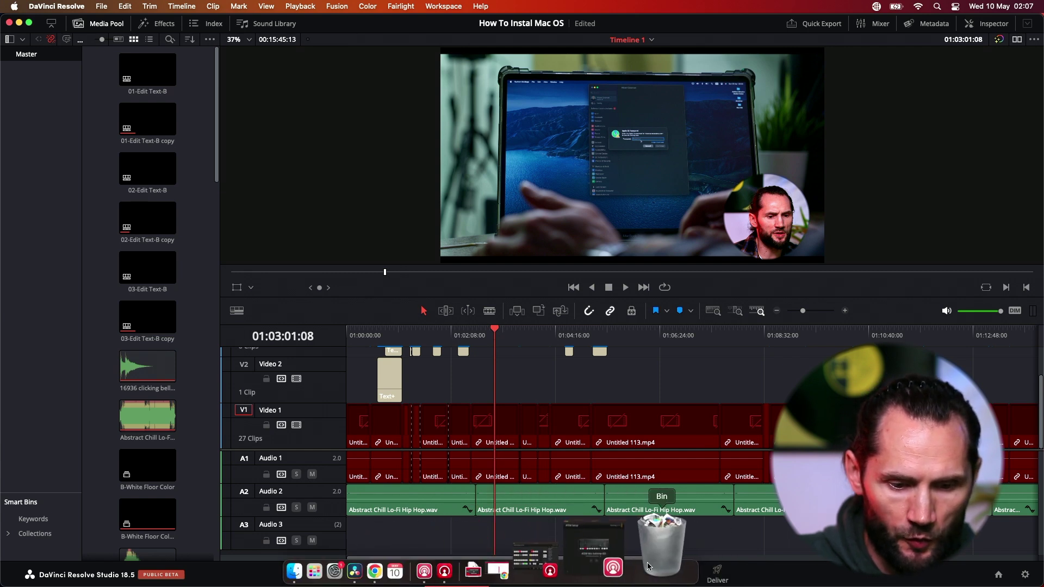
Put Untitled 112, 113 and 114 back from the Bin to their original folder
{"action": "left_click", "coordinate": [652, 562]}
{"action": "key", "text": "super+a"}
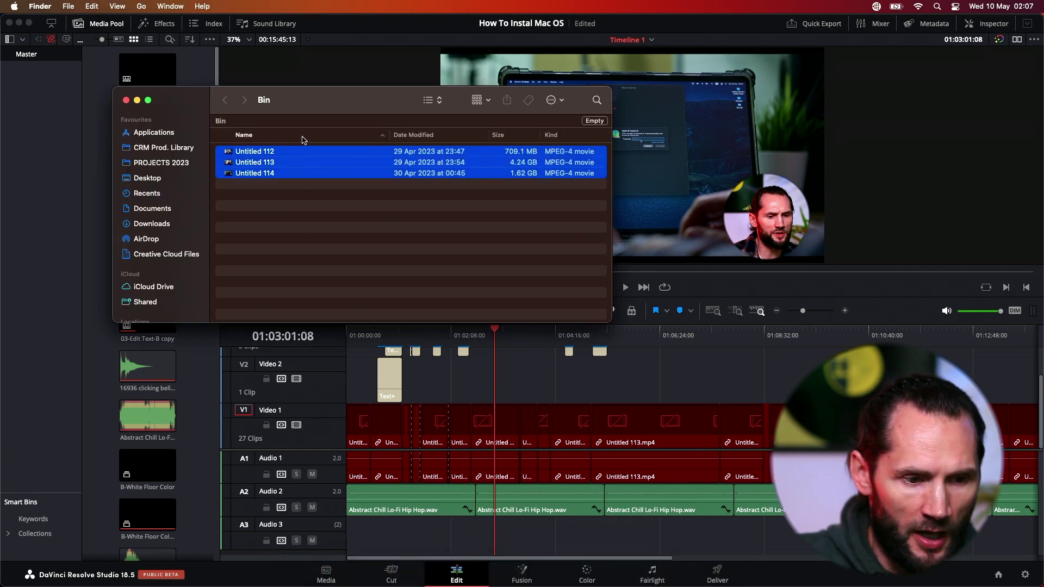
{"action": "right_click", "coordinate": [290, 164]}
{"action": "left_click", "coordinate": [320, 197]}
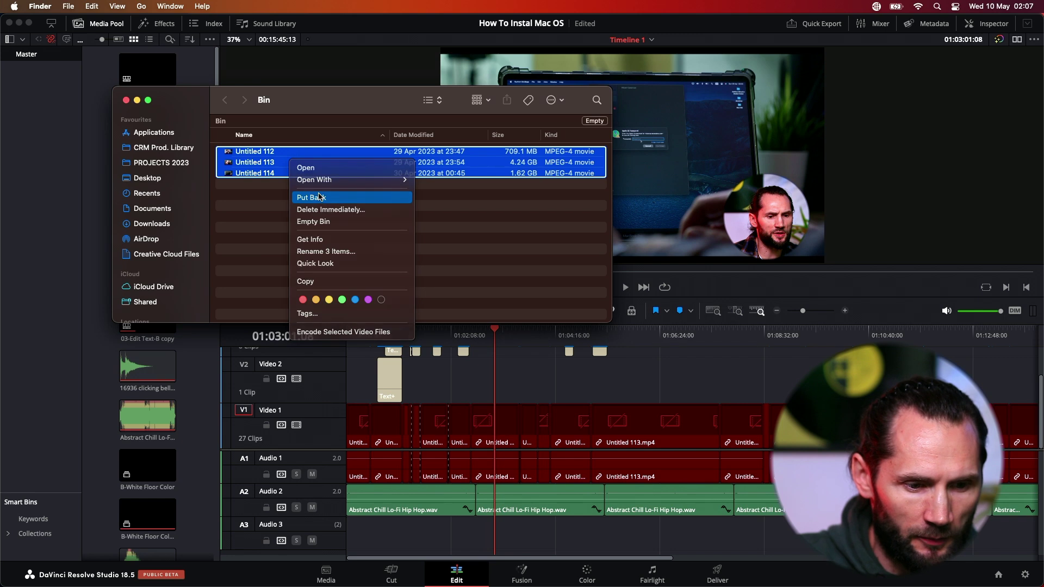
Check that Timeline 1 footage is back online at 01:01:56, 01:03:33 and 01:06:56, then show the project list
{"action": "left_click", "coordinate": [503, 370]}
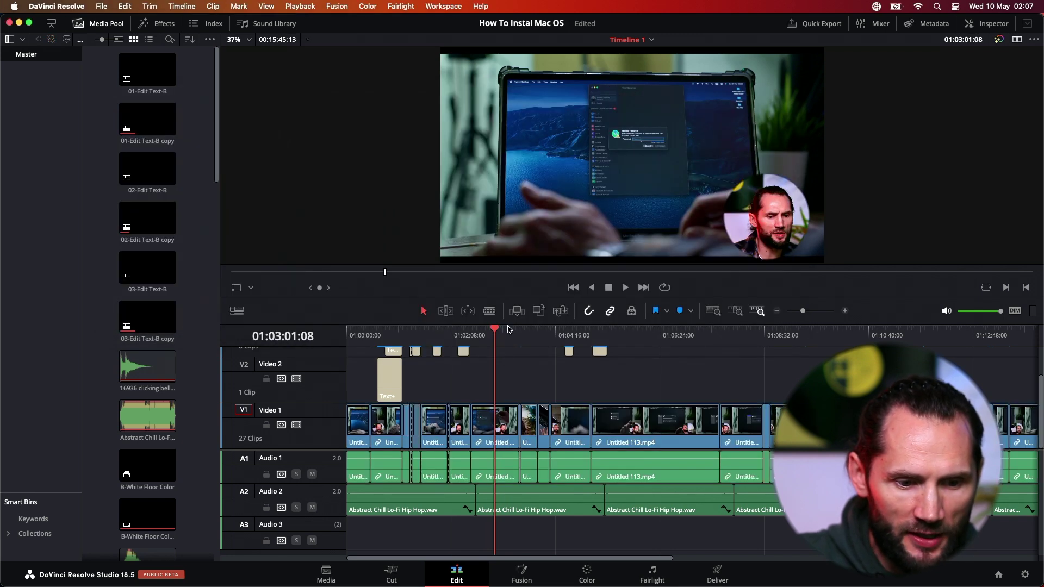
{"action": "left_click", "coordinate": [440, 338]}
{"action": "left_click", "coordinate": [521, 338]}
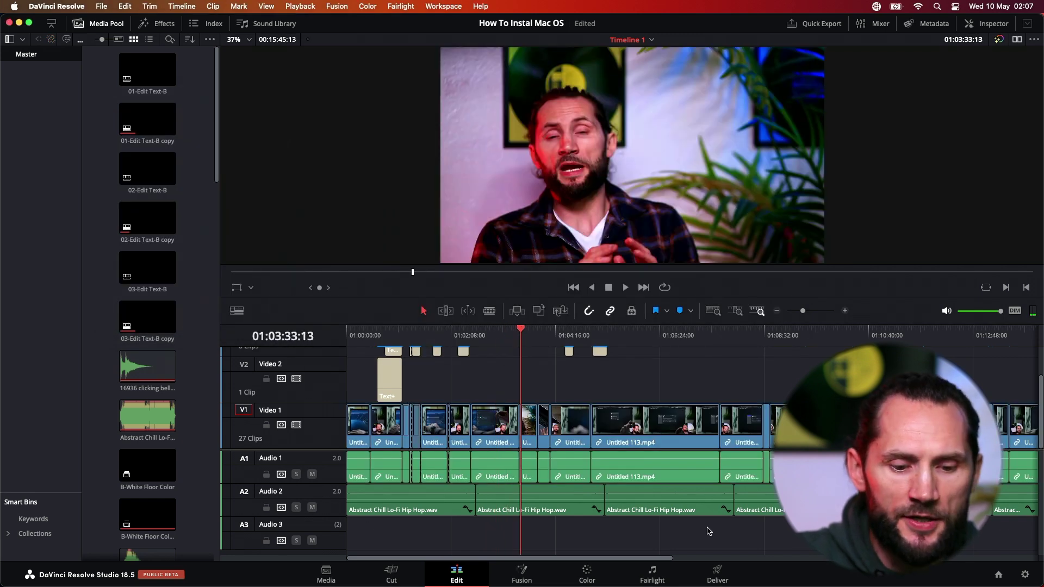
{"action": "left_click", "coordinate": [685, 334]}
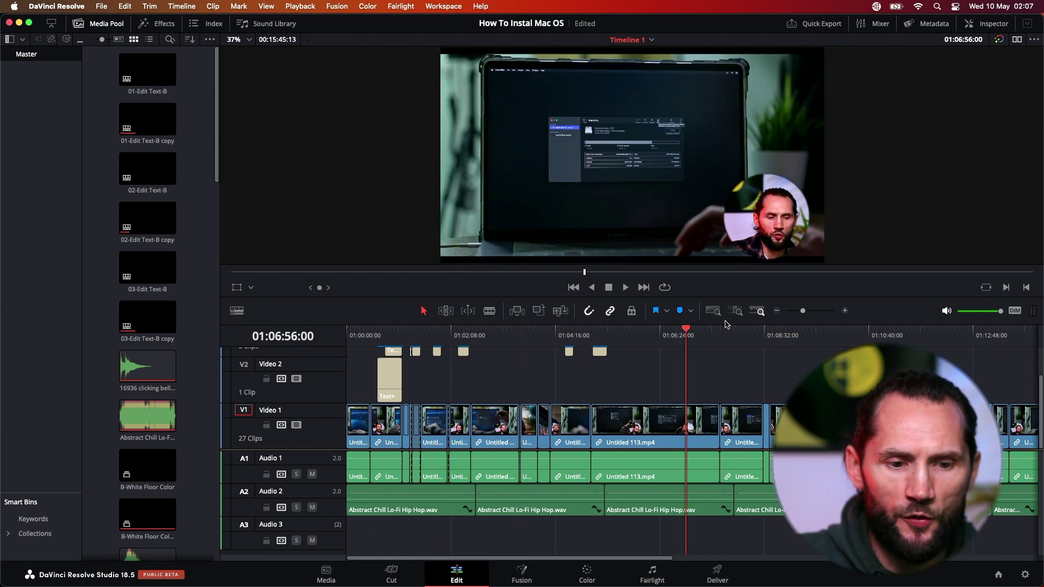
{"action": "left_click", "coordinate": [999, 575]}
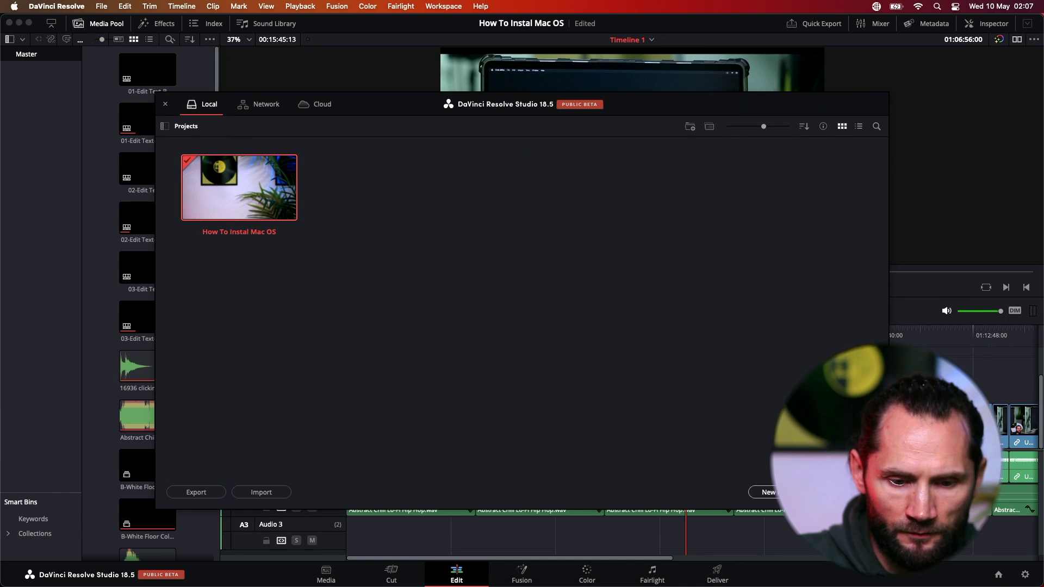
Quit DaVinci Resolve and relaunch it from the Dock to reach the Project Manager
{"action": "key", "text": "Escape"}
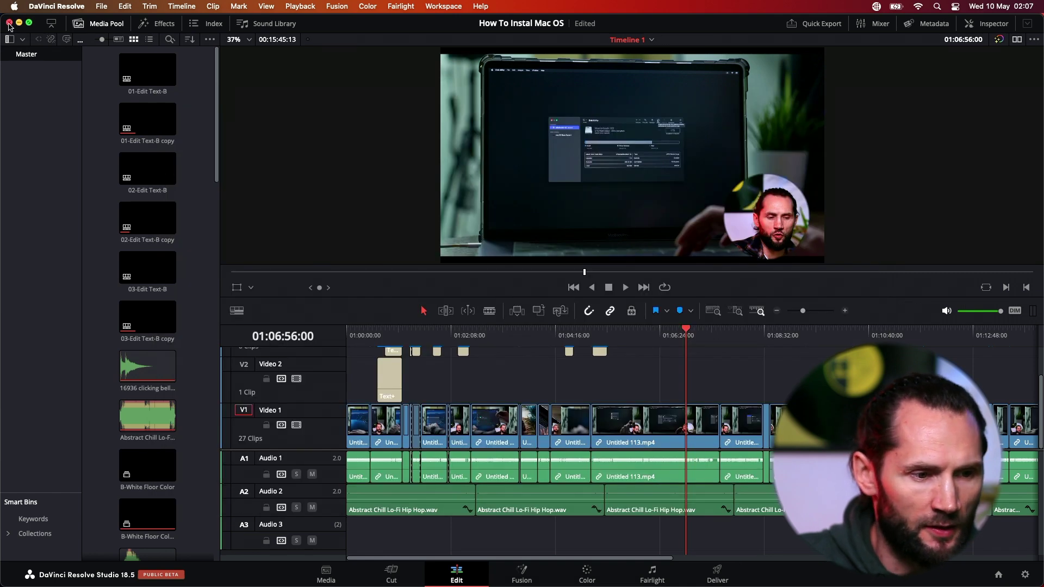
{"action": "left_click", "coordinate": [9, 24]}
{"action": "mouse_move", "coordinate": [433, 570]}
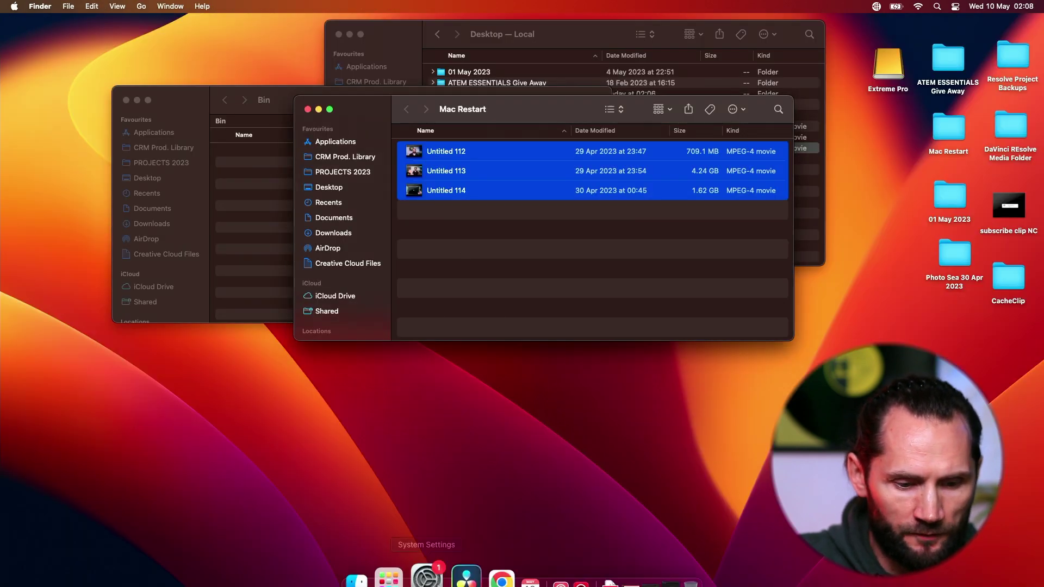
{"action": "left_click", "coordinate": [462, 551]}
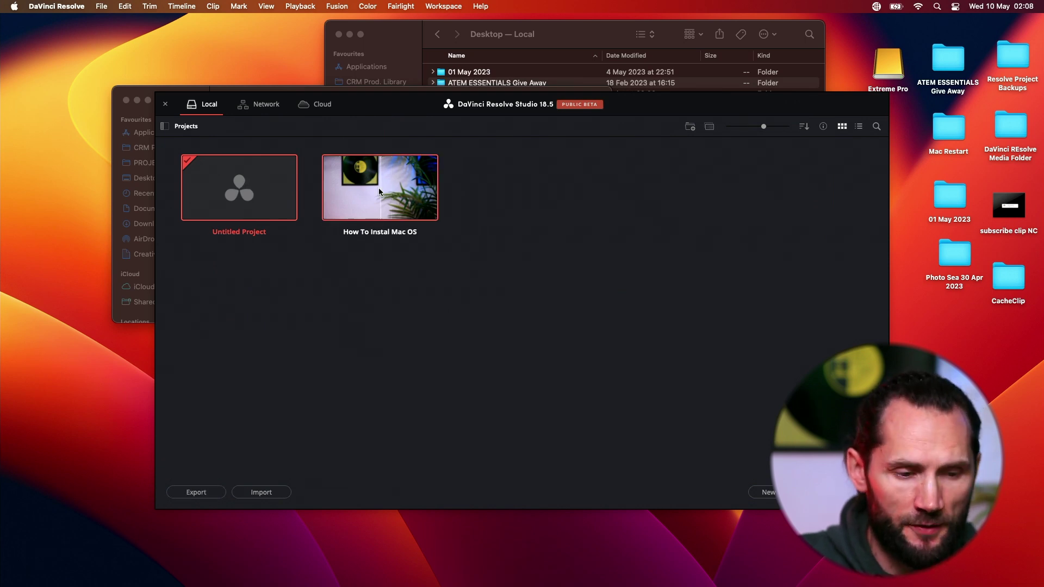
Export a project archive named 'How To Instal Mac OS ARCHIVE' to the Desktop
{"action": "right_click", "coordinate": [417, 197]}
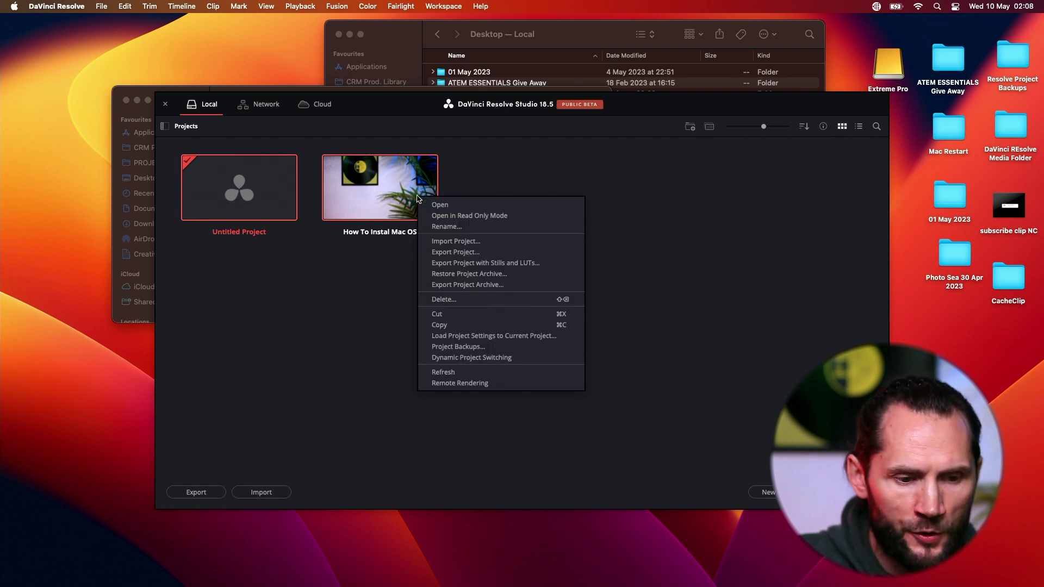
{"action": "left_click", "coordinate": [477, 285]}
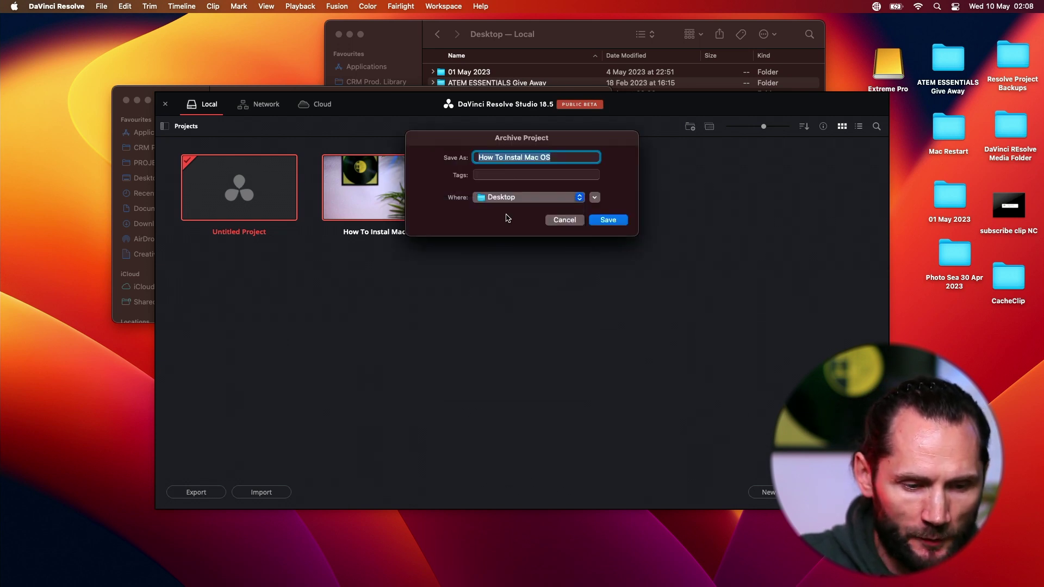
{"action": "left_click", "coordinate": [563, 159]}
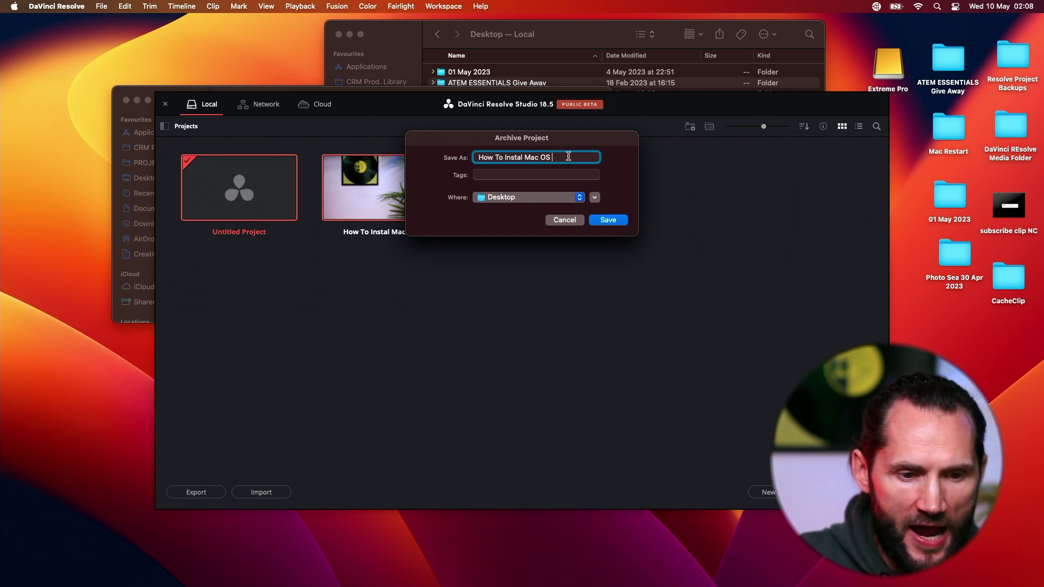
{"action": "type", "text": "ARCHIVE"}
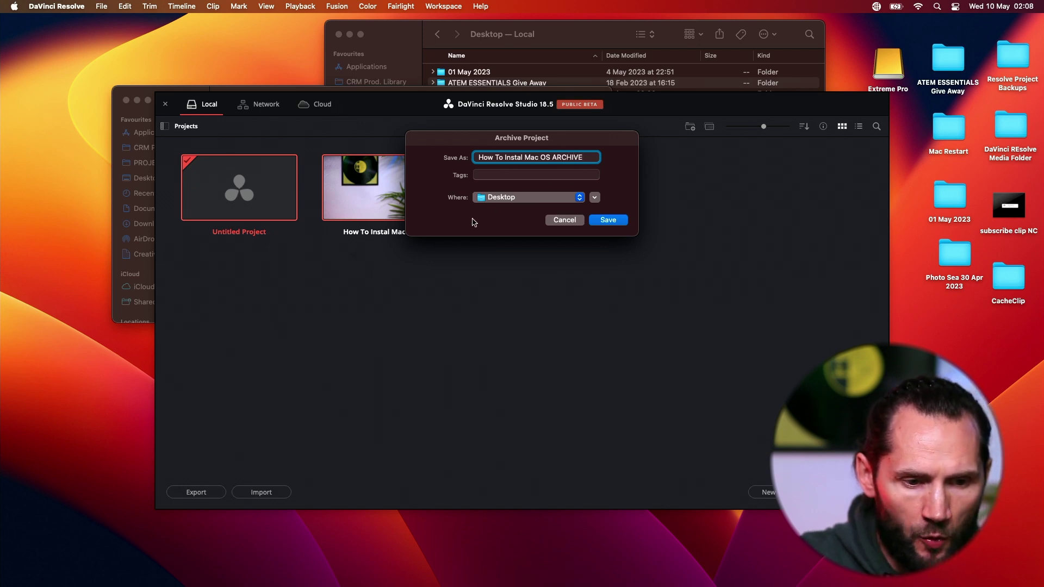
{"action": "left_click", "coordinate": [606, 220]}
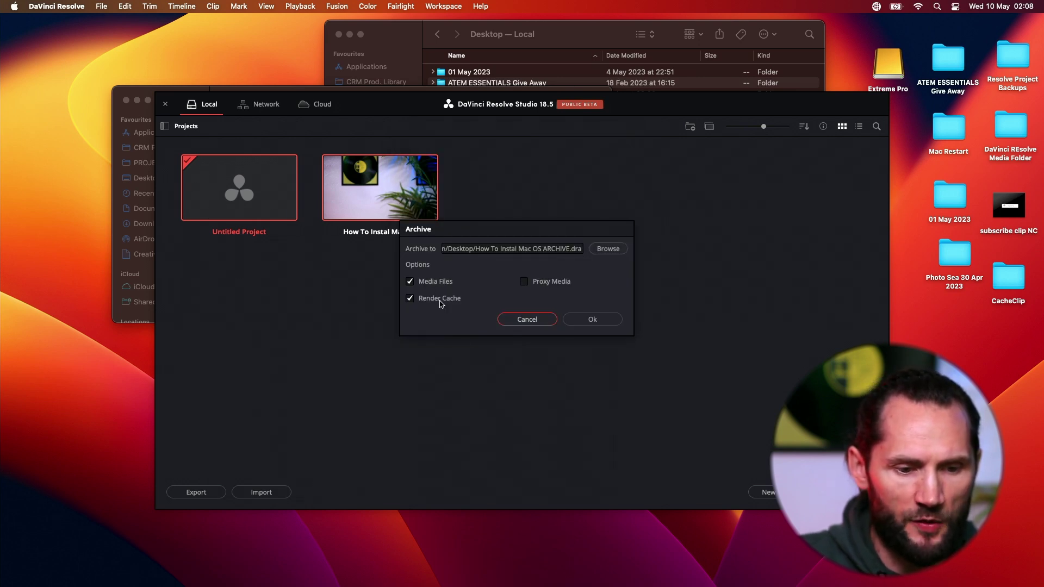
Uncheck Render Cache so the archive keeps only Media Files
{"action": "left_click", "coordinate": [525, 283]}
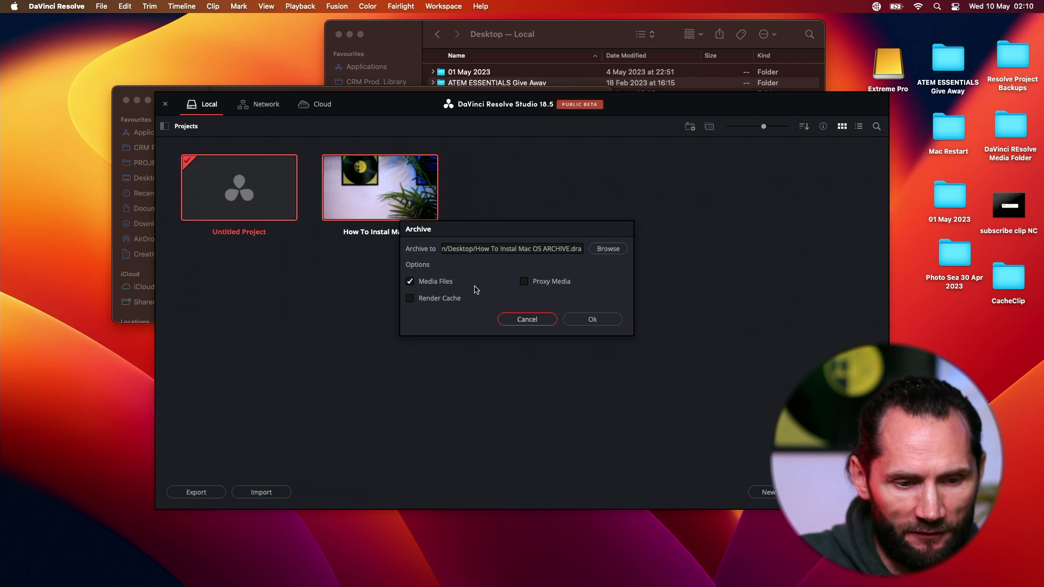
Create the archive and move the new How To Instal Mac OS ARCHIVE.dra folder up on the Desktop
{"action": "left_click", "coordinate": [588, 322]}
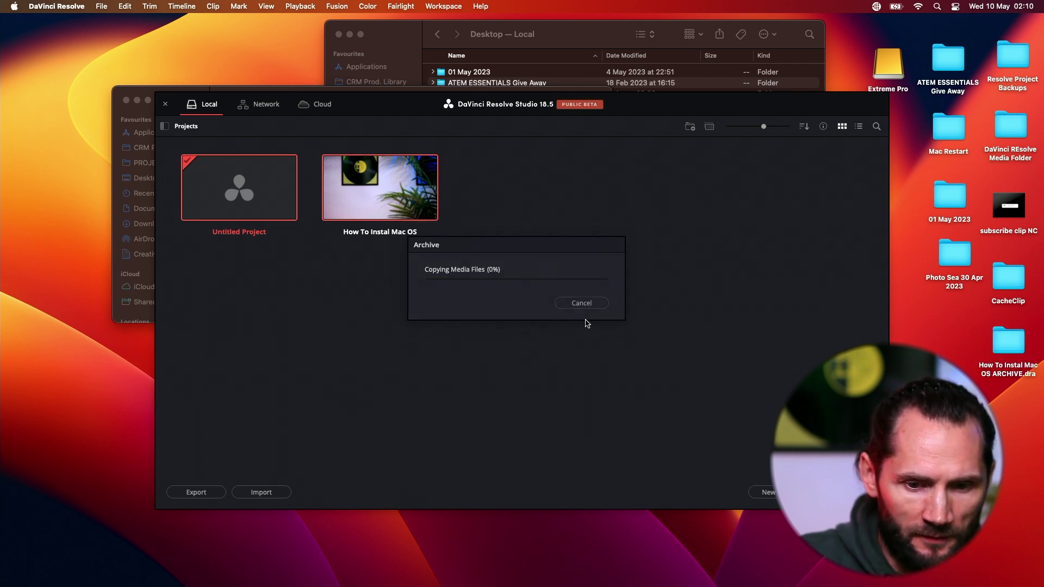
{"action": "left_click", "coordinate": [1006, 352]}
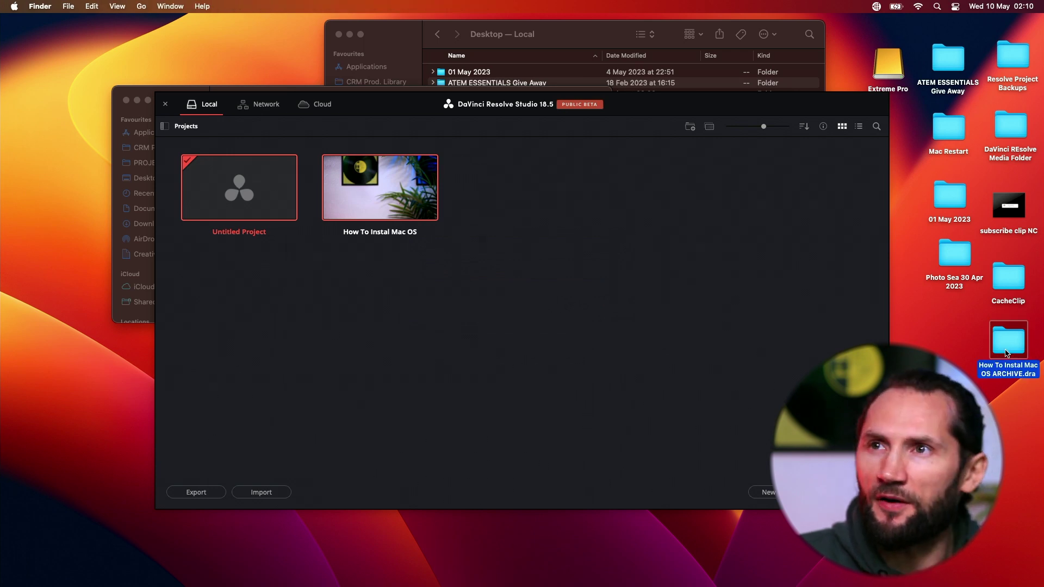
{"action": "left_click_drag", "start_coordinate": [1020, 351], "coordinate": [968, 320]}
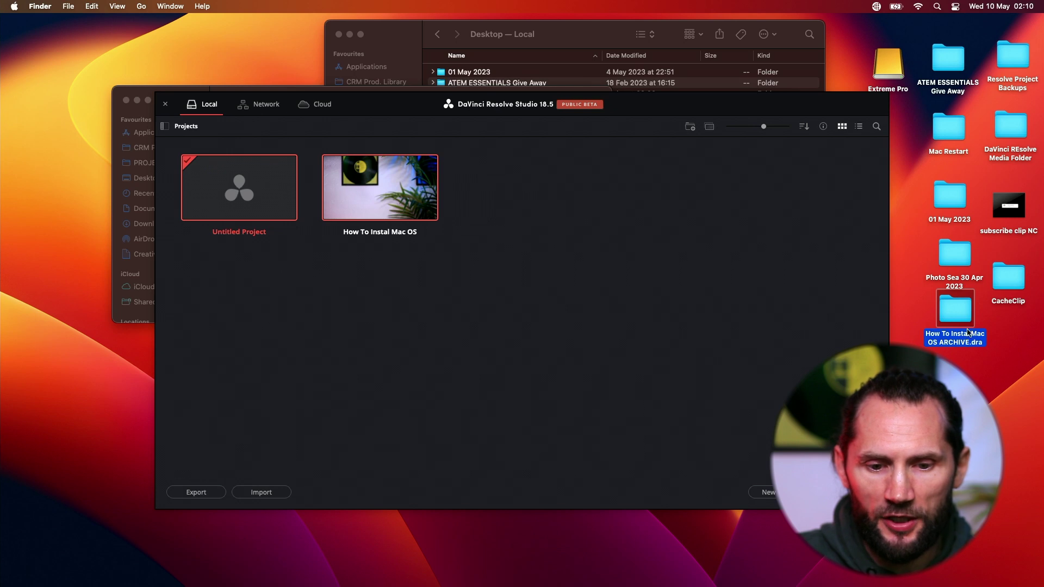
{"action": "right_click", "coordinate": [401, 203]}
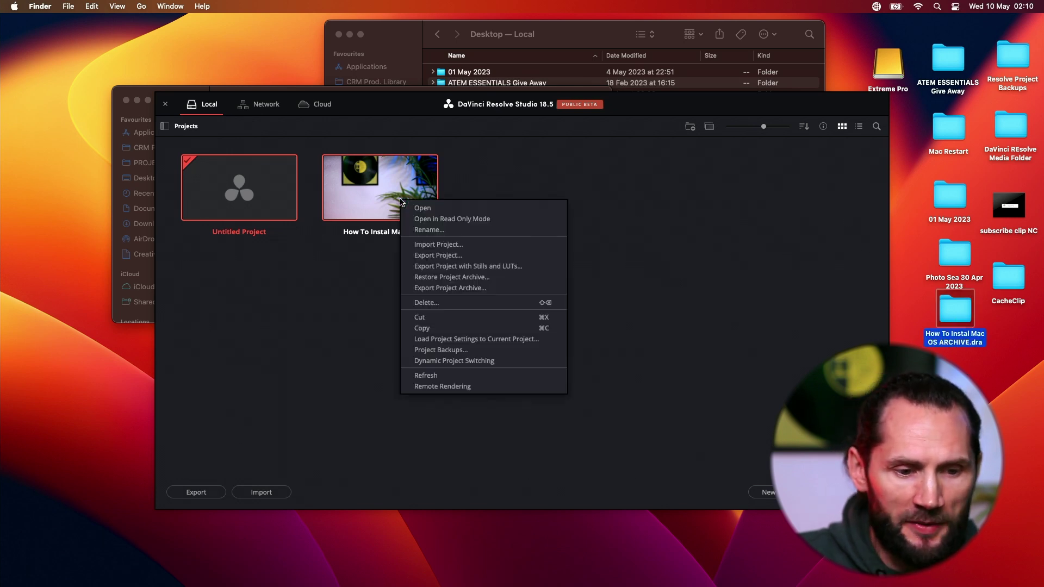
Delete the How To Instal Mac OS project, confirm, and close the Project Manager
{"action": "left_click", "coordinate": [426, 302]}
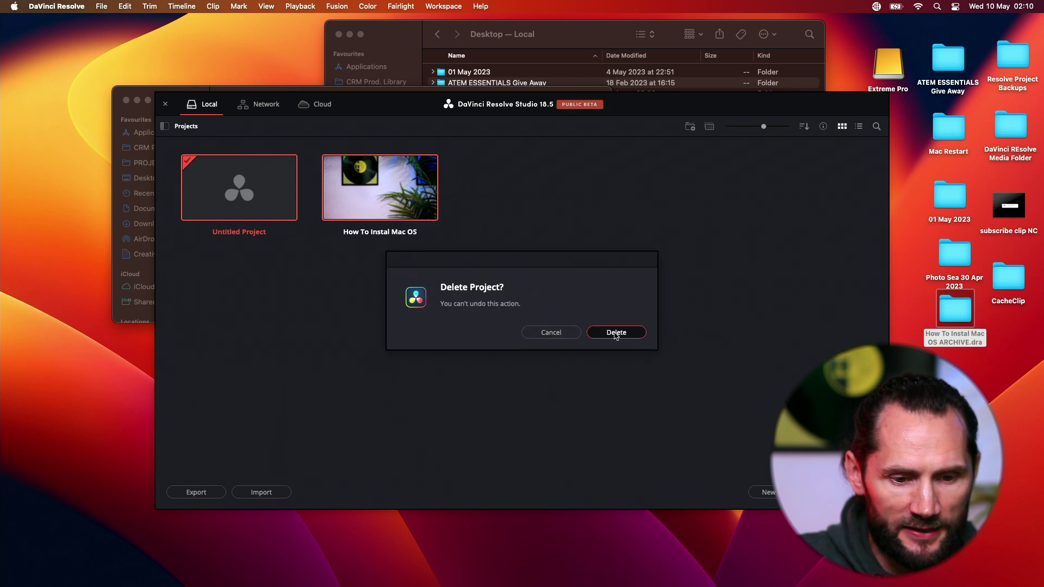
{"action": "left_click", "coordinate": [616, 333]}
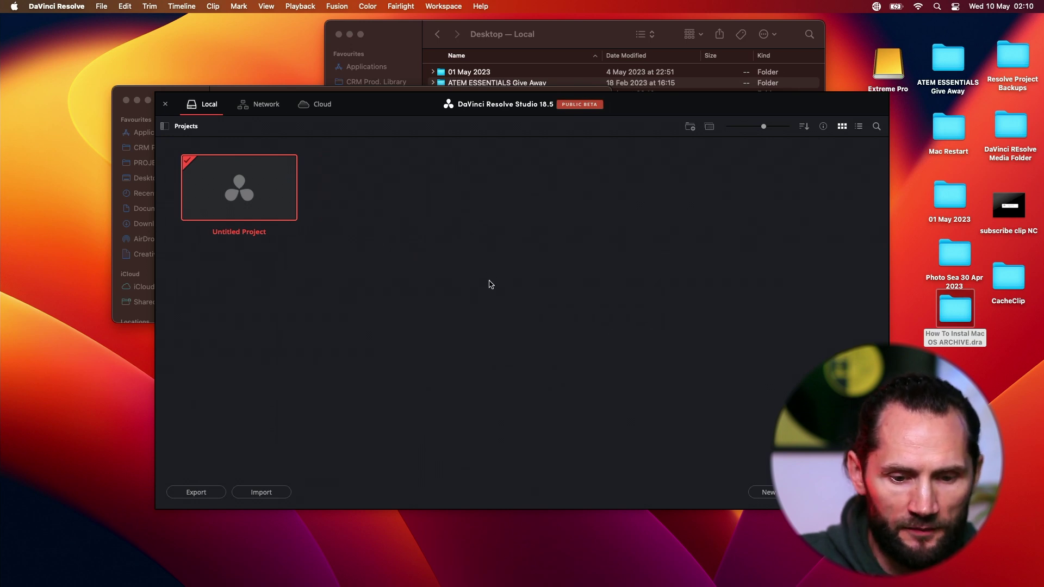
{"action": "left_click", "coordinate": [165, 104]}
Close the open Finder windows, tidy the desktop icons and open the Mac Restart folder
{"action": "left_click", "coordinate": [126, 100]}
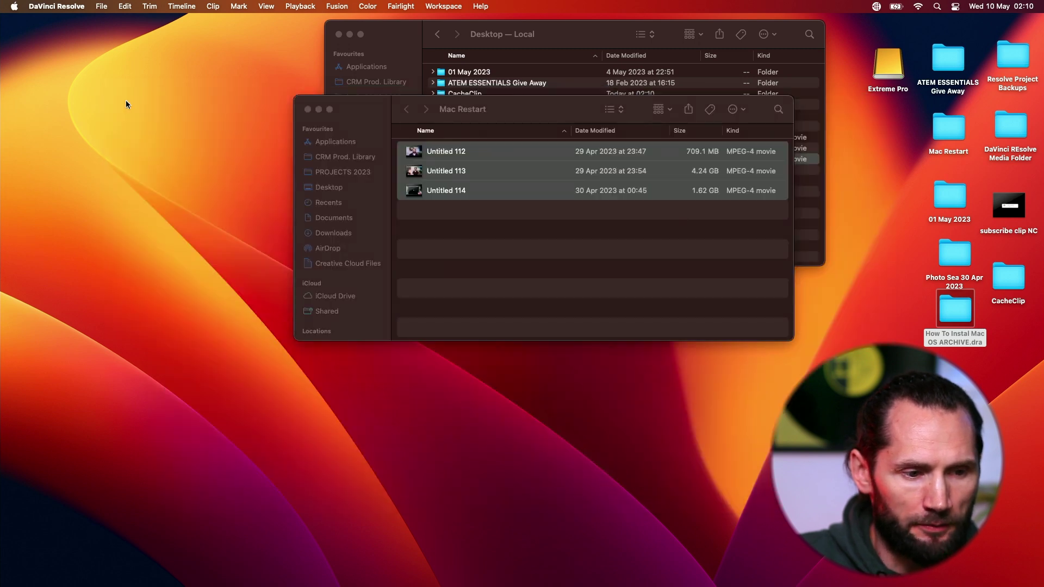
{"action": "left_click", "coordinate": [308, 110]}
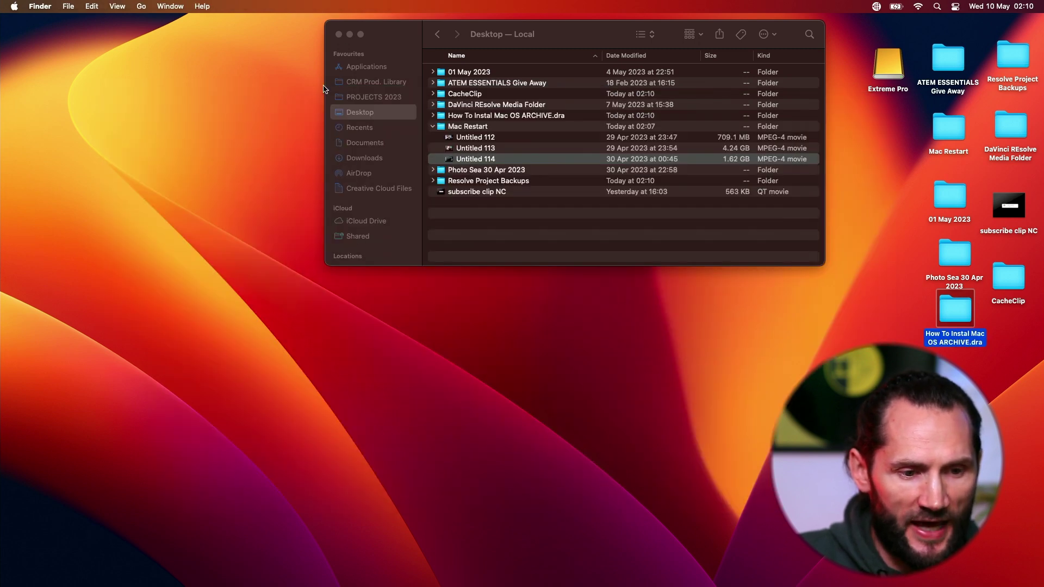
{"action": "left_click", "coordinate": [339, 34]}
{"action": "left_click_drag", "start_coordinate": [955, 254], "coordinate": [946, 253]}
{"action": "left_click", "coordinate": [789, 235]}
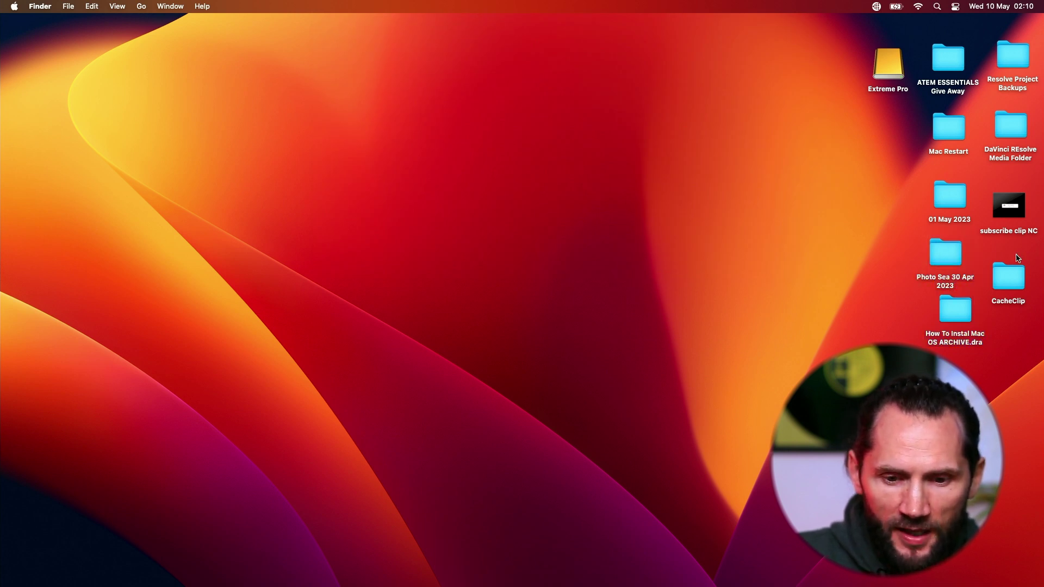
{"action": "left_click_drag", "start_coordinate": [948, 128], "coordinate": [628, 139]}
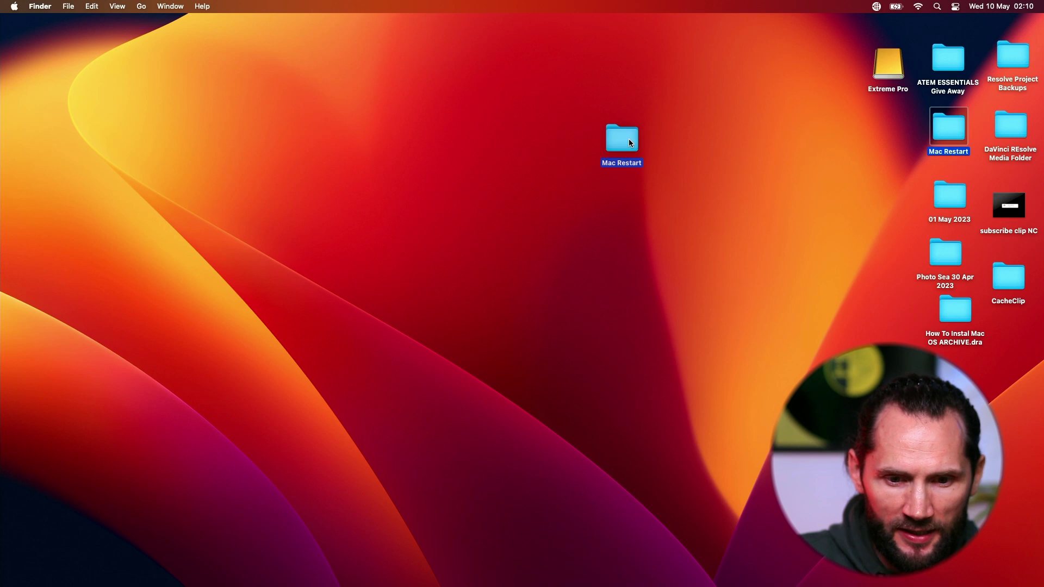
{"action": "double_click", "coordinate": [628, 139]}
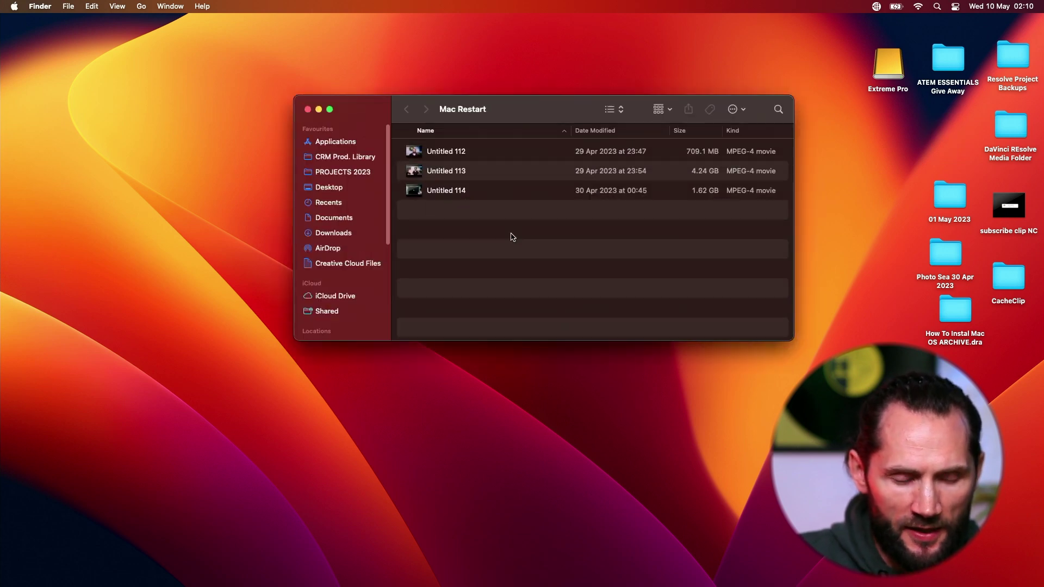
Select Untitled 112, 113 and 114 in Mac Restart and shift its window left
{"action": "left_click_drag", "start_coordinate": [510, 233], "coordinate": [493, 160]}
{"action": "left_click", "coordinate": [471, 220]}
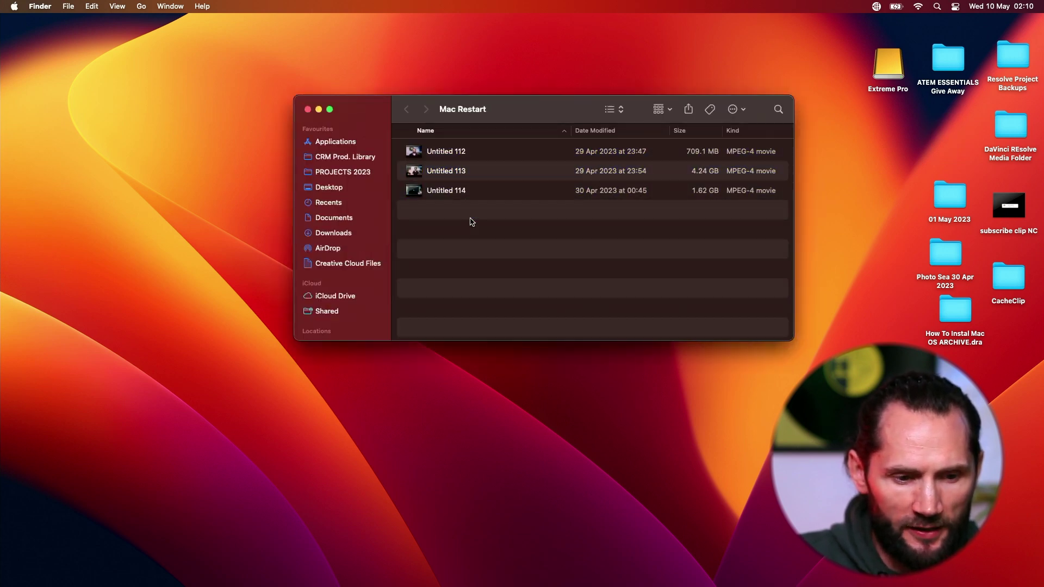
{"action": "left_click", "coordinate": [459, 175]}
{"action": "left_click", "coordinate": [452, 195]}
{"action": "left_click", "coordinate": [447, 152]}
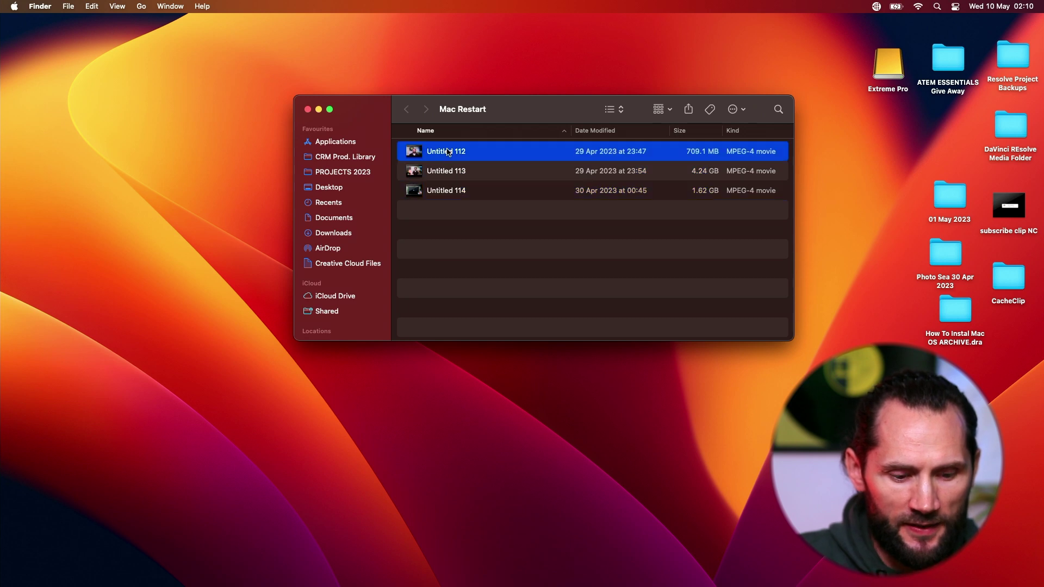
{"action": "left_click", "coordinate": [446, 171]}
{"action": "left_click", "coordinate": [447, 192]}
{"action": "left_click", "coordinate": [456, 225]}
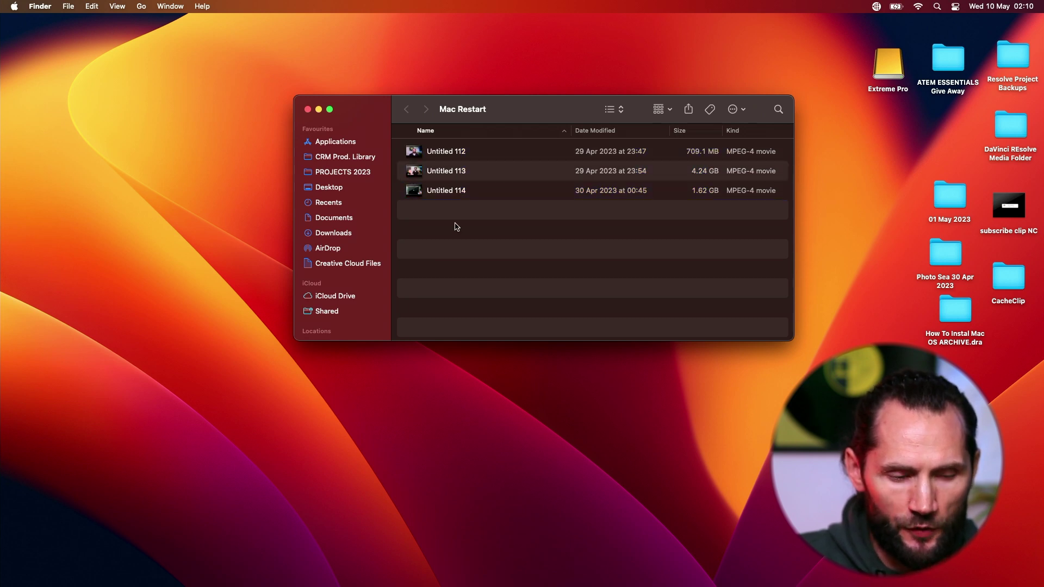
{"action": "left_click_drag", "start_coordinate": [493, 114], "coordinate": [349, 109]}
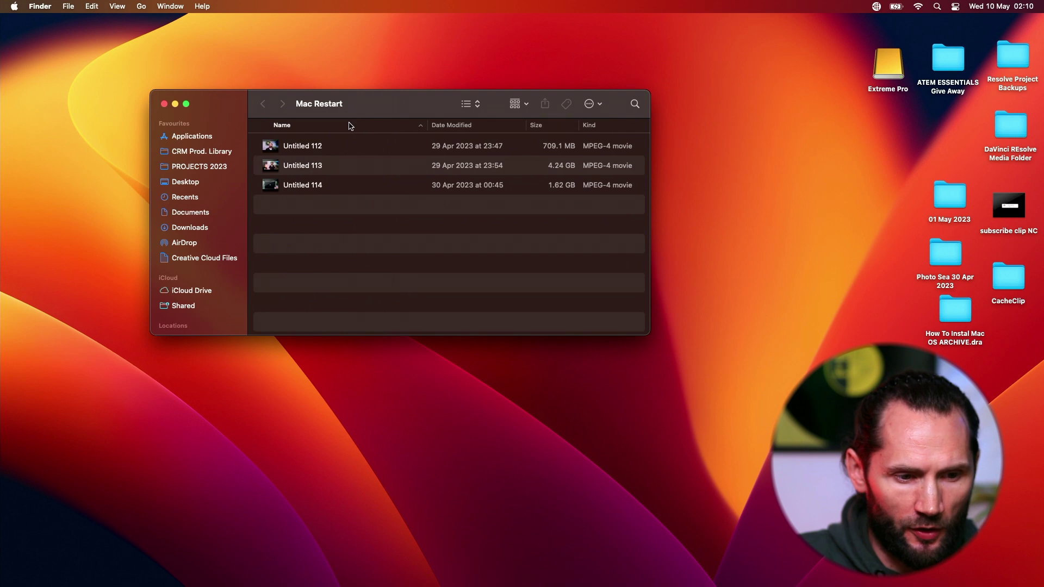
Move the three Untitled movies to the Bin and minimise the empty Mac Restart window
{"action": "left_click", "coordinate": [343, 147]}
{"action": "left_click", "coordinate": [341, 170]}
{"action": "left_click", "coordinate": [325, 207]}
{"action": "left_click_drag", "start_coordinate": [384, 108], "coordinate": [401, 56]}
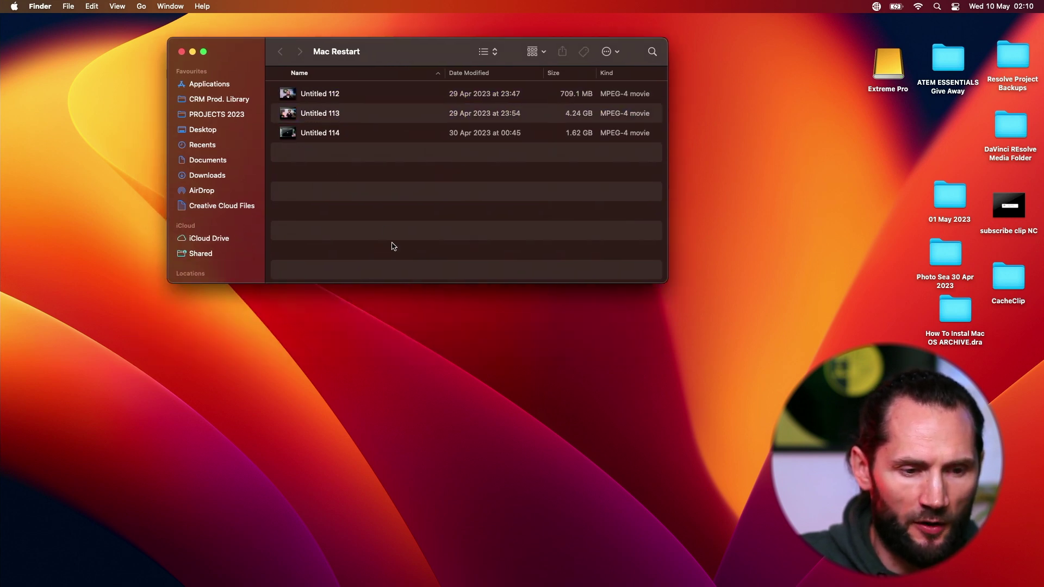
{"action": "left_click_drag", "start_coordinate": [372, 221], "coordinate": [367, 75]}
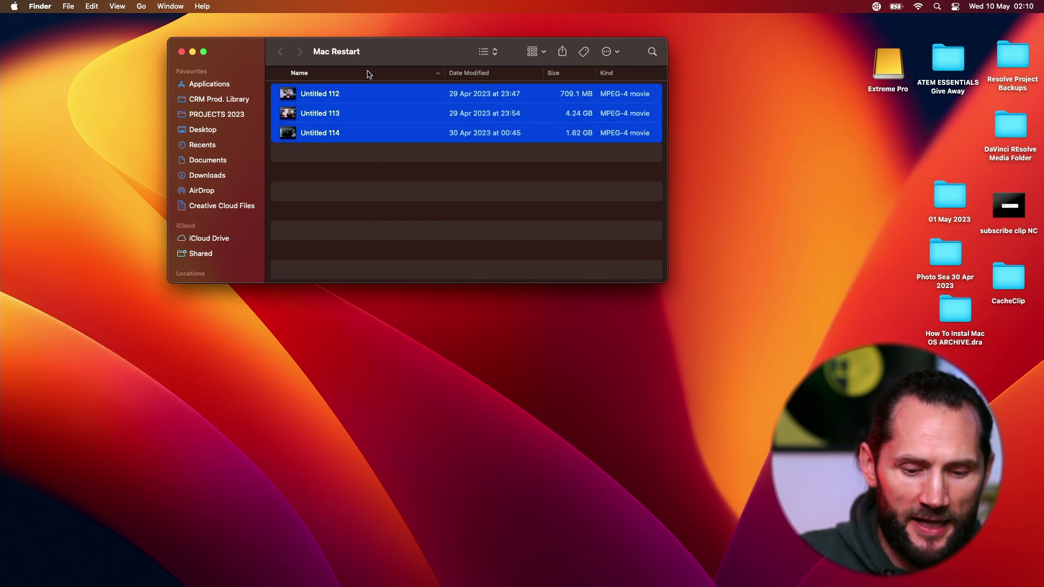
{"action": "key", "text": "super+BackSpace"}
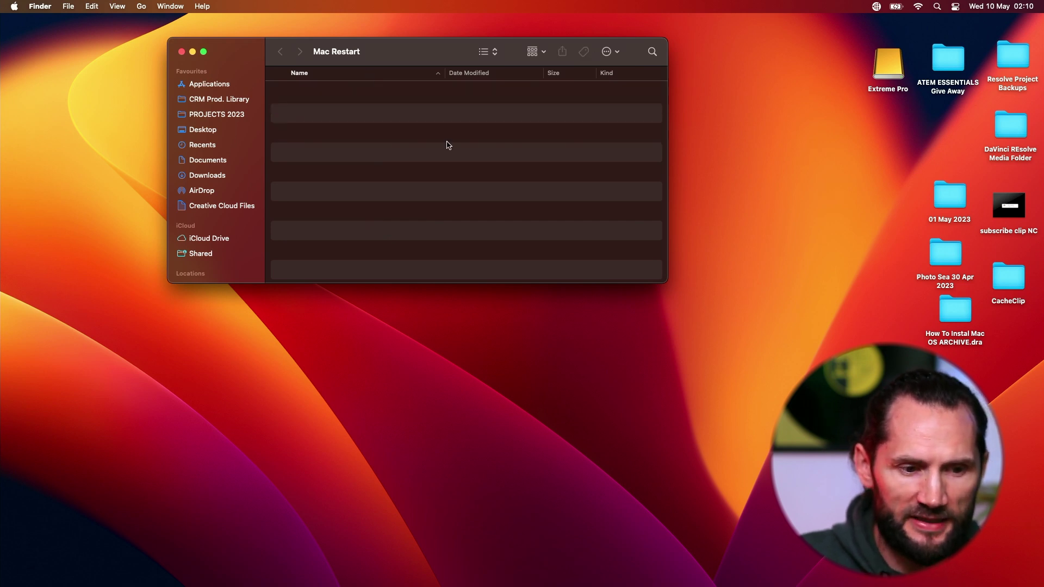
{"action": "left_click", "coordinate": [192, 51]}
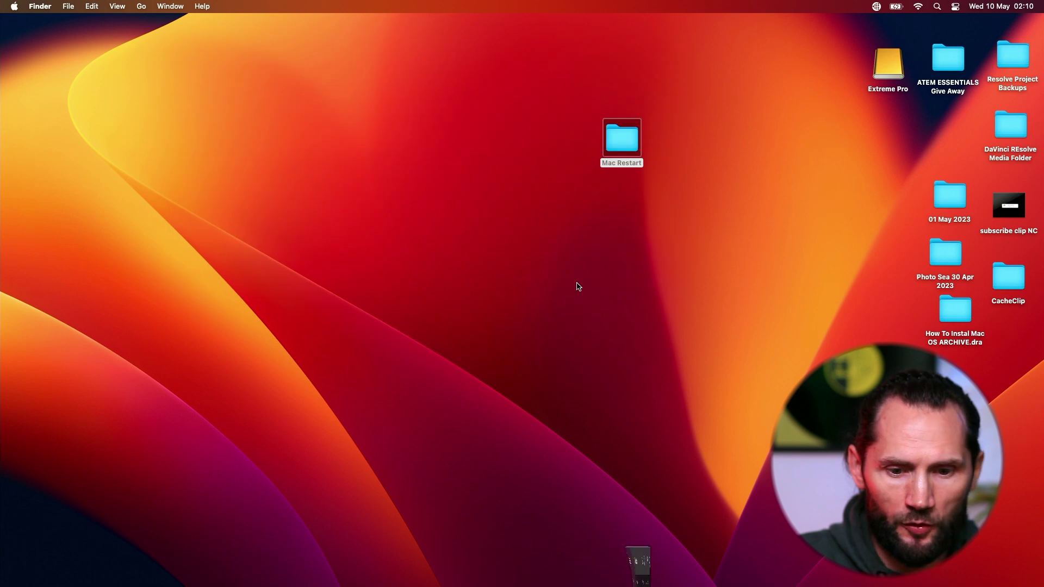
Open the How To Instal Mac OS ARCHIVE.dra folder and expand MediaFiles down to Mac Restart
{"action": "left_click_drag", "start_coordinate": [959, 319], "coordinate": [759, 292]}
{"action": "double_click", "coordinate": [760, 292]}
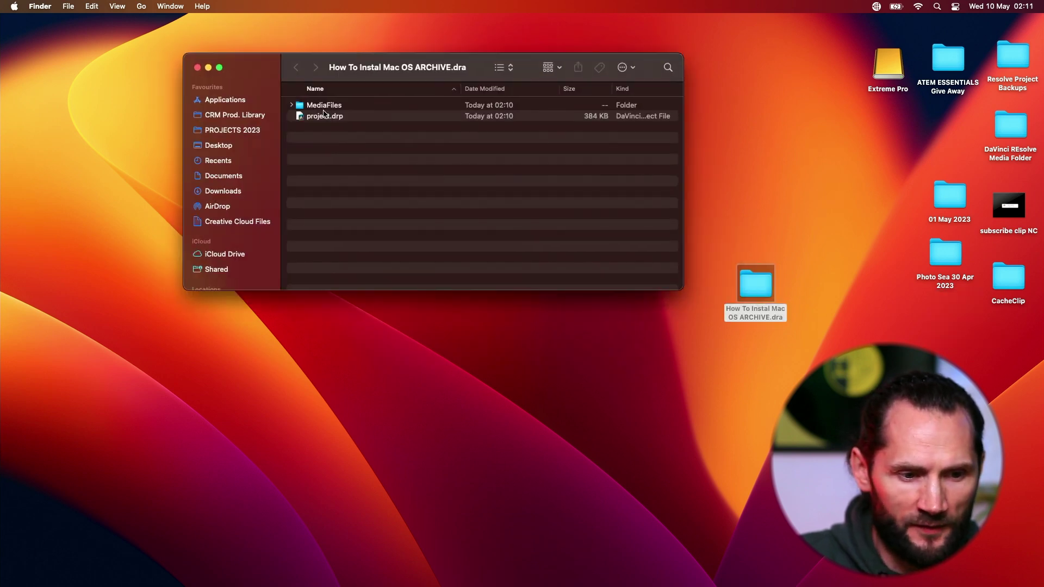
{"action": "left_click", "coordinate": [291, 106]}
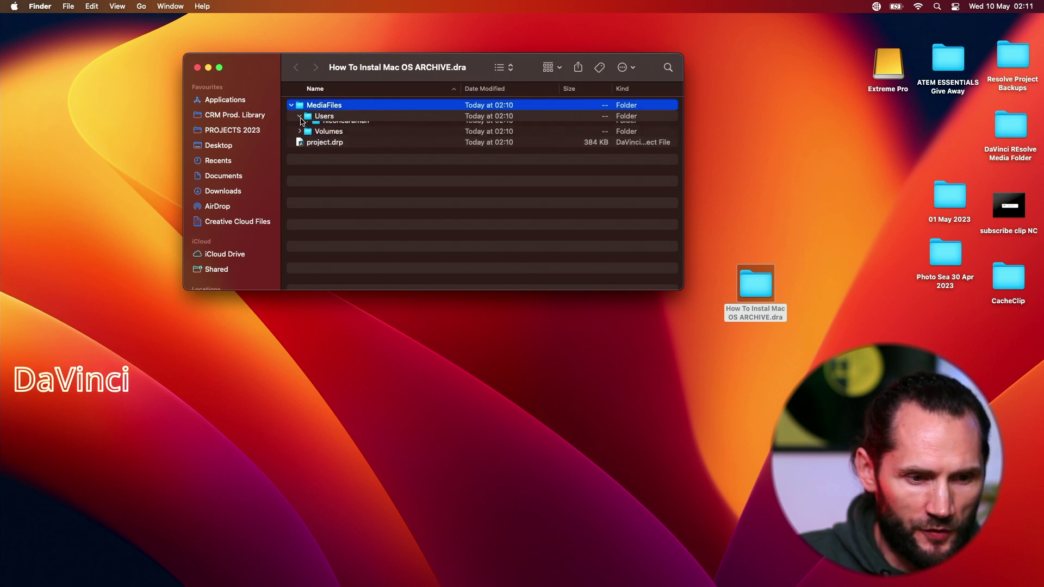
{"action": "left_click", "coordinate": [299, 116]}
{"action": "left_click", "coordinate": [307, 127]}
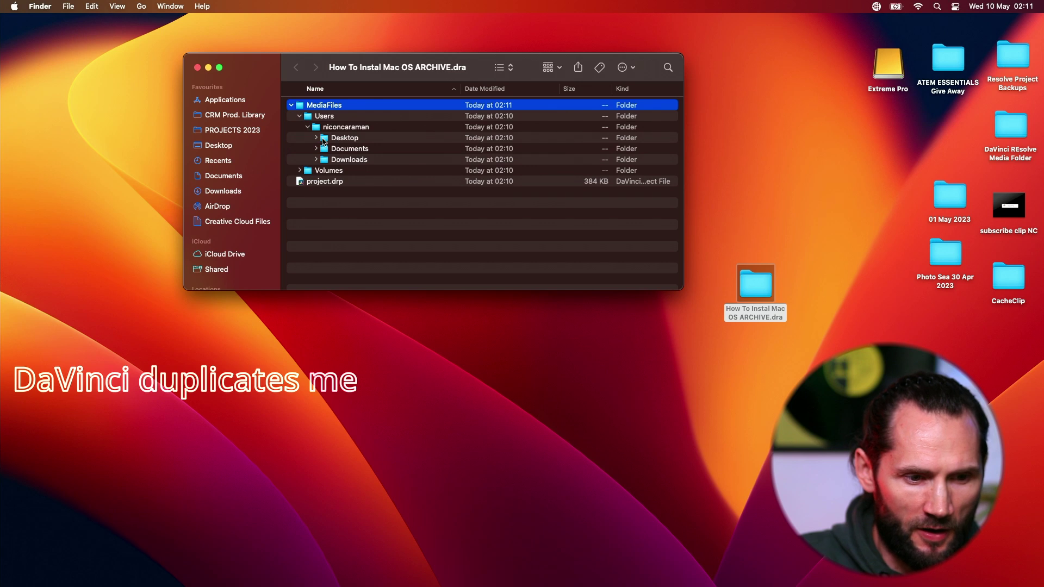
{"action": "left_click", "coordinate": [316, 139]}
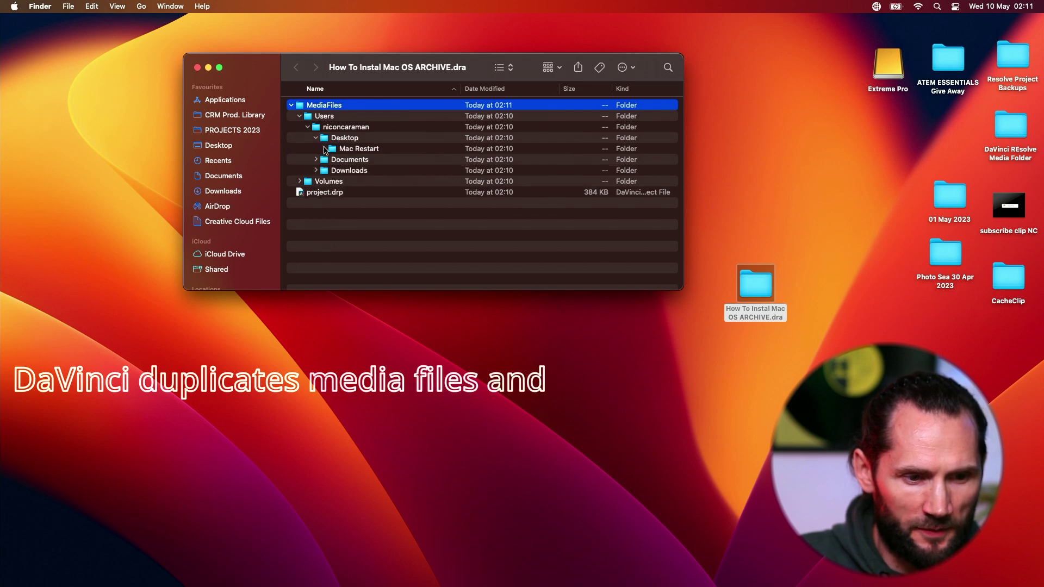
{"action": "left_click", "coordinate": [325, 149]}
Select the archived copies of Untitled 112, 113 and 114, then bring up the Bin
{"action": "left_click", "coordinate": [360, 160]}
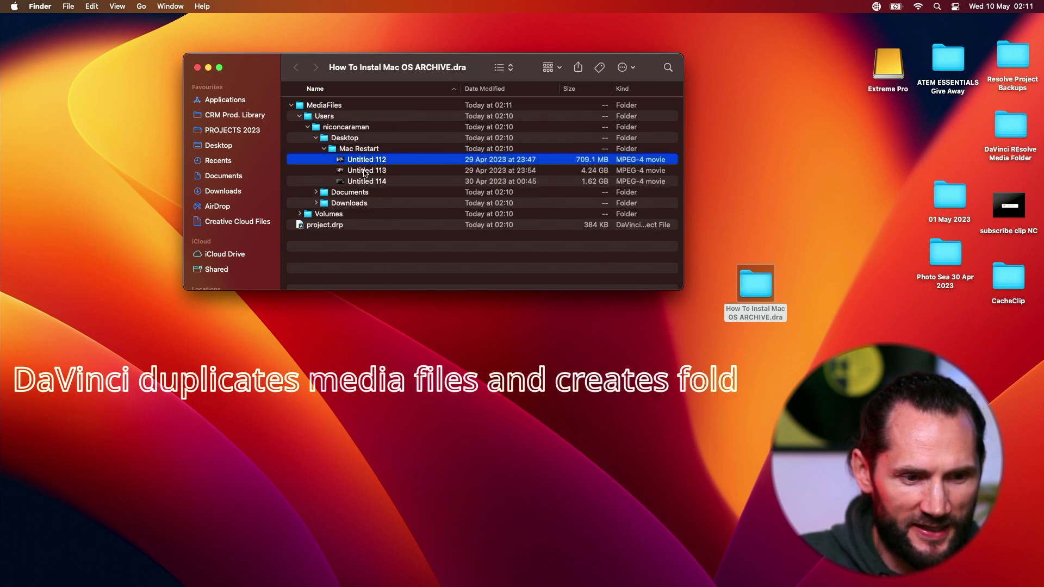
{"action": "left_click", "coordinate": [373, 172]}
{"action": "left_click", "coordinate": [521, 182]}
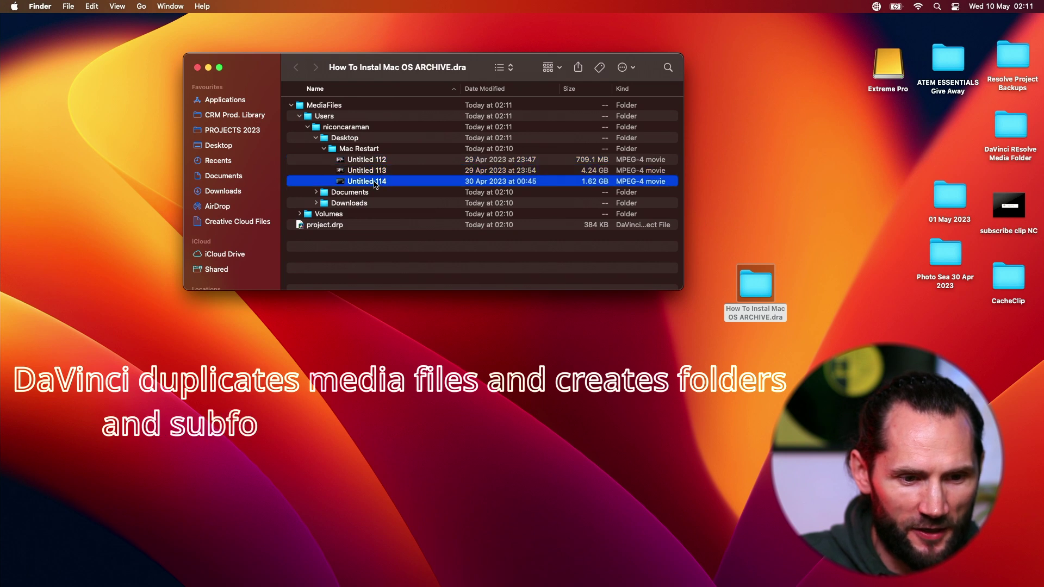
{"action": "left_click", "coordinate": [534, 318]}
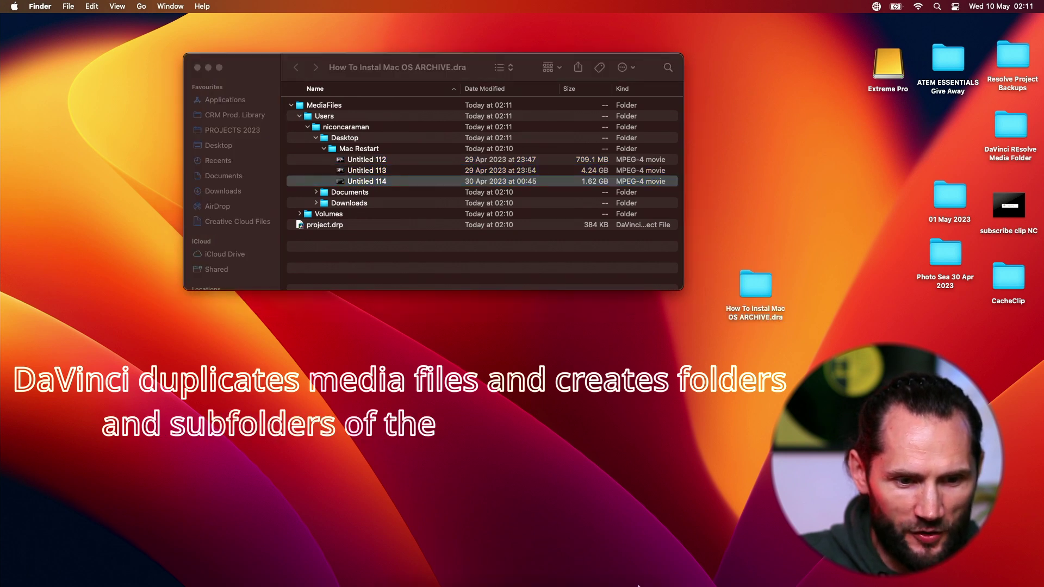
{"action": "left_click", "coordinate": [667, 572]}
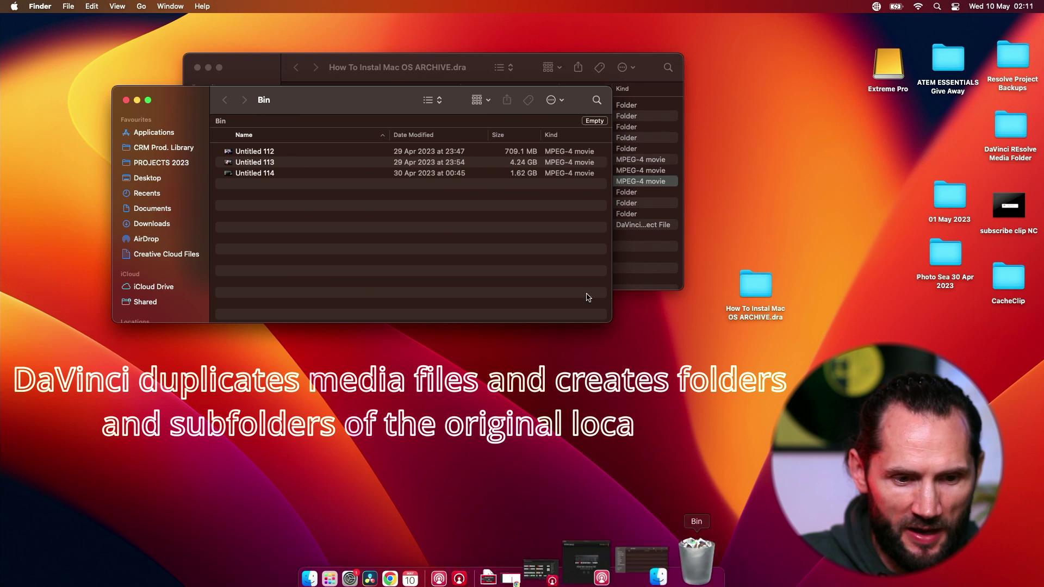
Close the Finder Bin window and collapse MediaFiles, leaving MediaFiles and project.drp listed
{"action": "left_click_drag", "start_coordinate": [341, 105], "coordinate": [410, 210]}
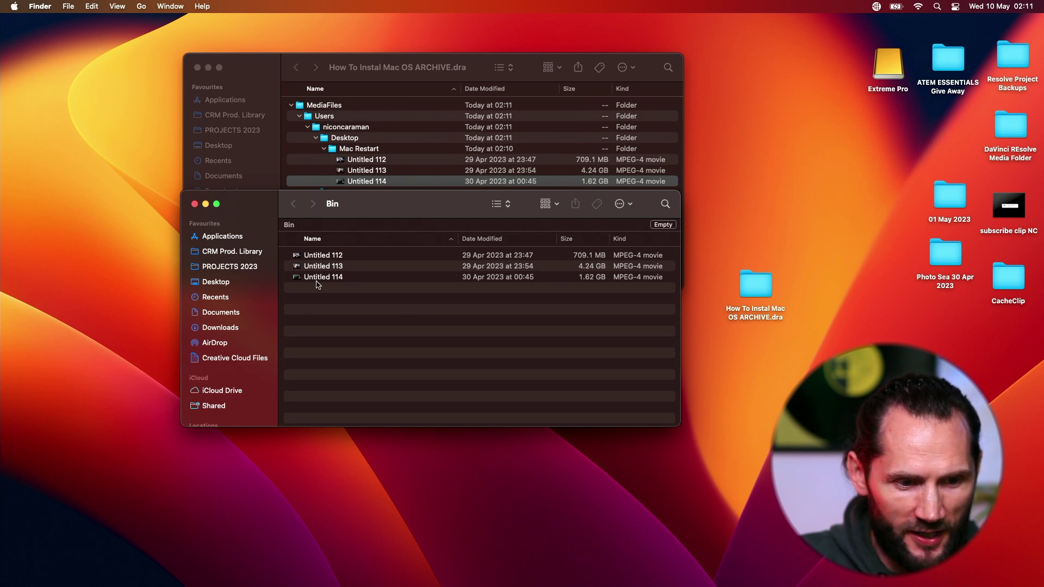
{"action": "left_click", "coordinate": [195, 204]}
{"action": "left_click", "coordinate": [798, 213]}
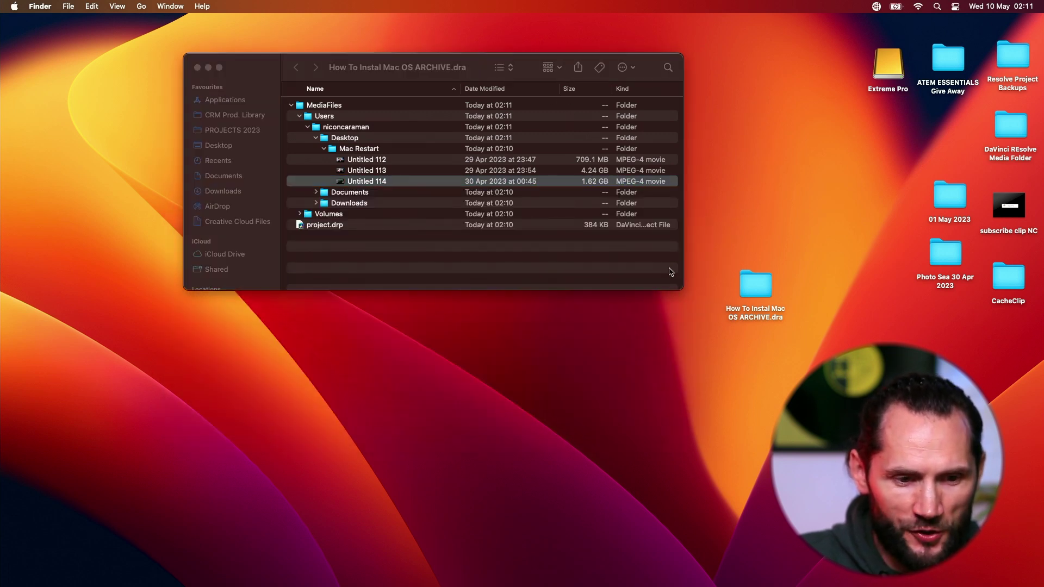
{"action": "left_click", "coordinate": [291, 105]}
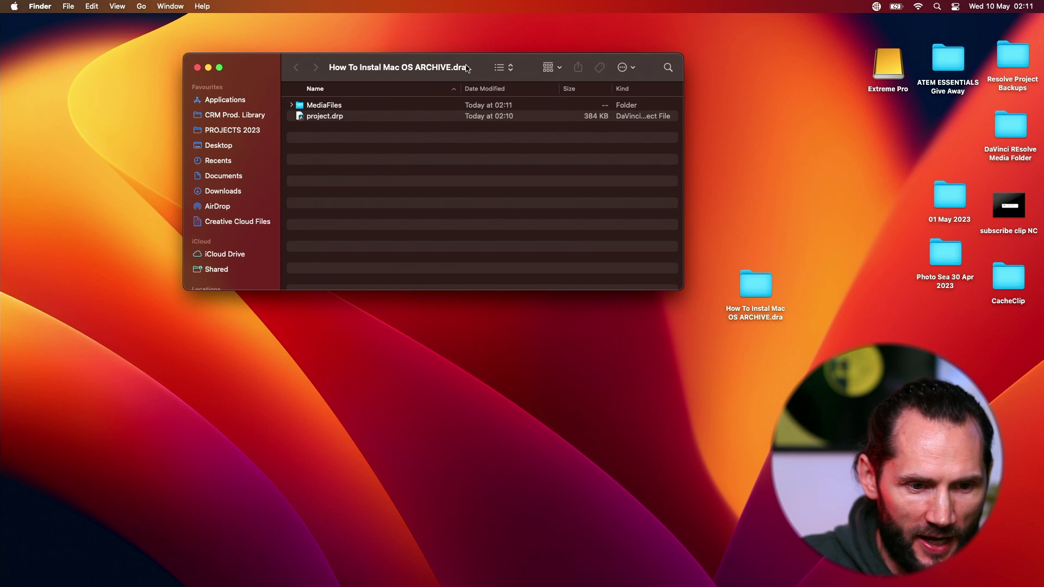
Open the archived project.drp from Finder so it imports into DaVinci Resolve as 'project'
{"action": "left_click_drag", "start_coordinate": [468, 68], "coordinate": [541, 102]}
{"action": "left_click", "coordinate": [435, 149]}
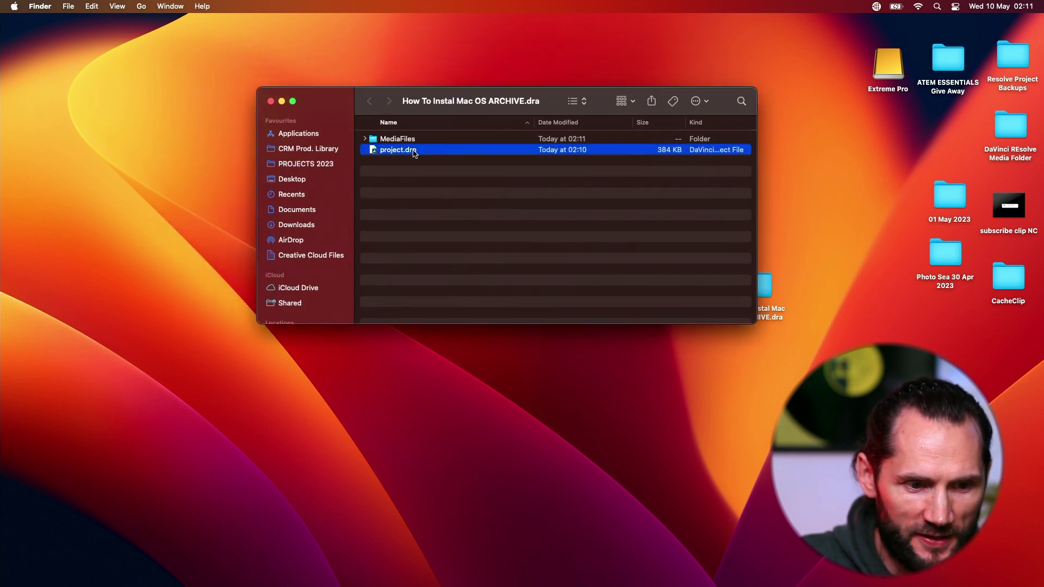
{"action": "double_click", "coordinate": [413, 153]}
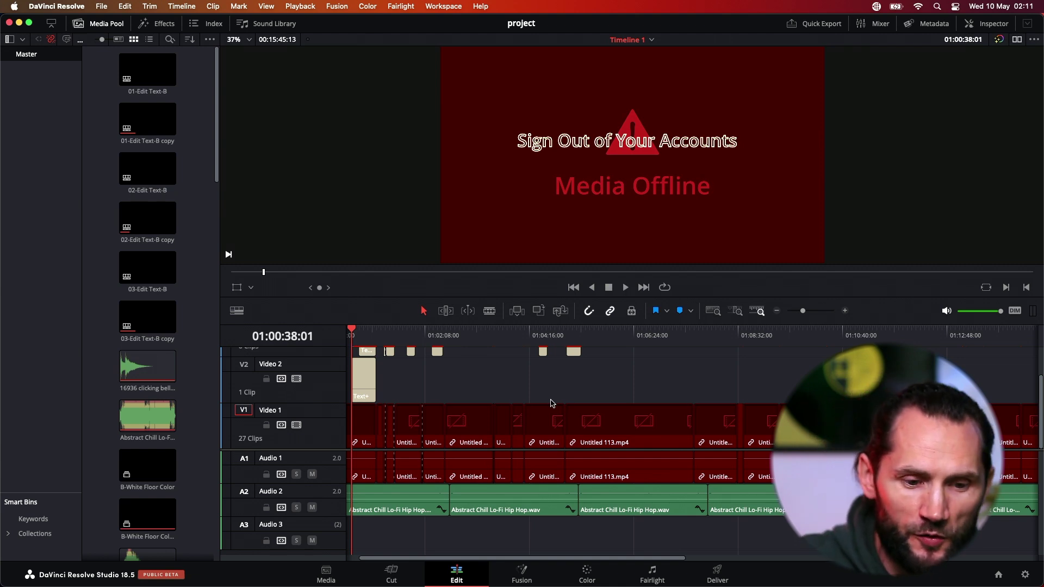
Check the offline Timeline 1 clips, then bring up Relink Media for the 3 missing Mac Restart clips
{"action": "left_click", "coordinate": [490, 336]}
{"action": "mouse_move", "coordinate": [524, 334]}
{"action": "left_mouse_down"}
{"action": "mouse_move", "coordinate": [647, 336]}
{"action": "mouse_move", "coordinate": [510, 336]}
{"action": "left_mouse_up"}
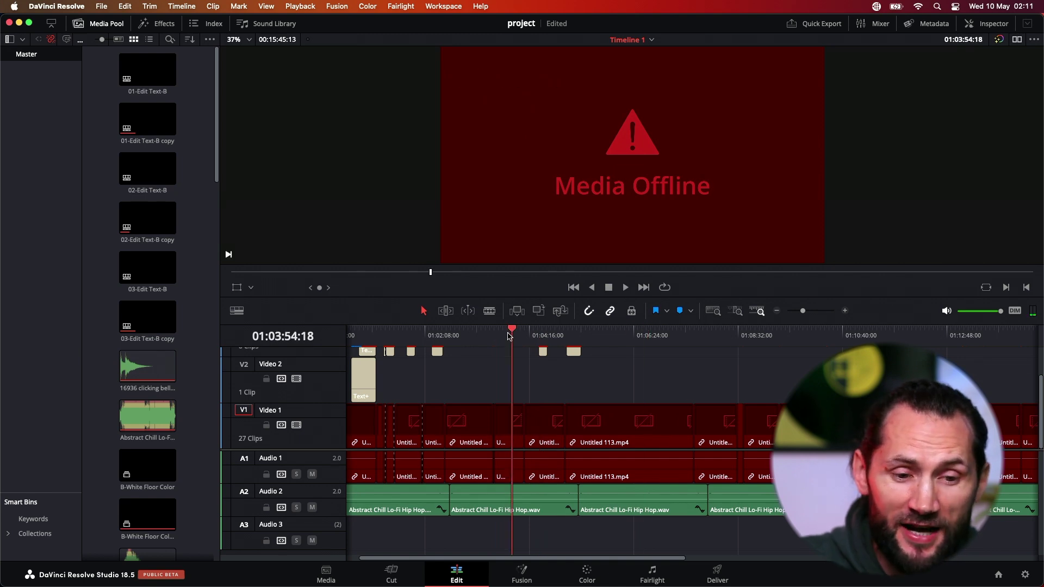
{"action": "left_click", "coordinate": [51, 40]}
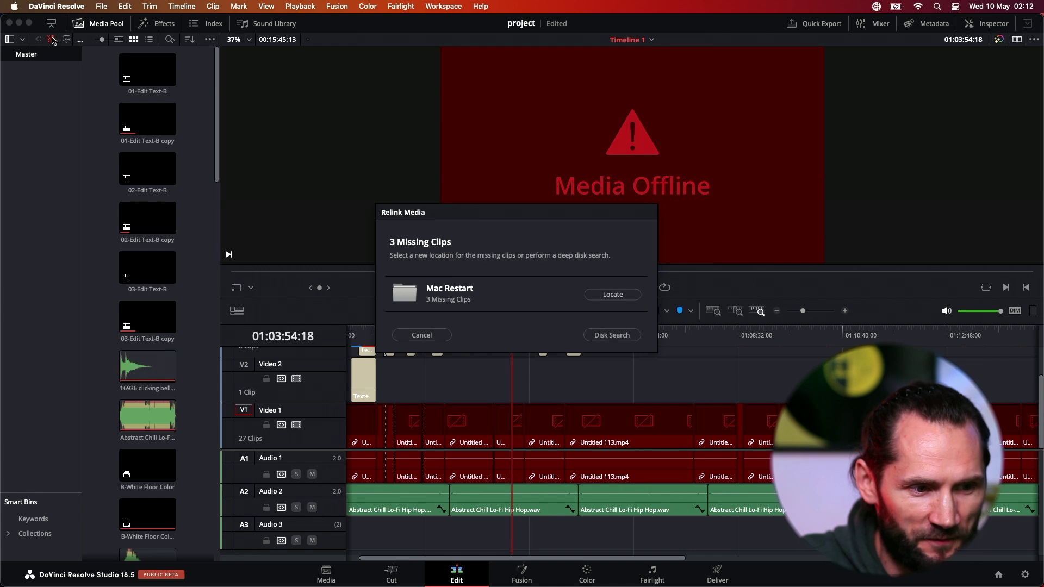
Relink the missing clips to the Desktop's How To Instal Mac OS ARCHIVE.dra folder and check footage at 01:05:19:23
{"action": "left_click", "coordinate": [613, 295]}
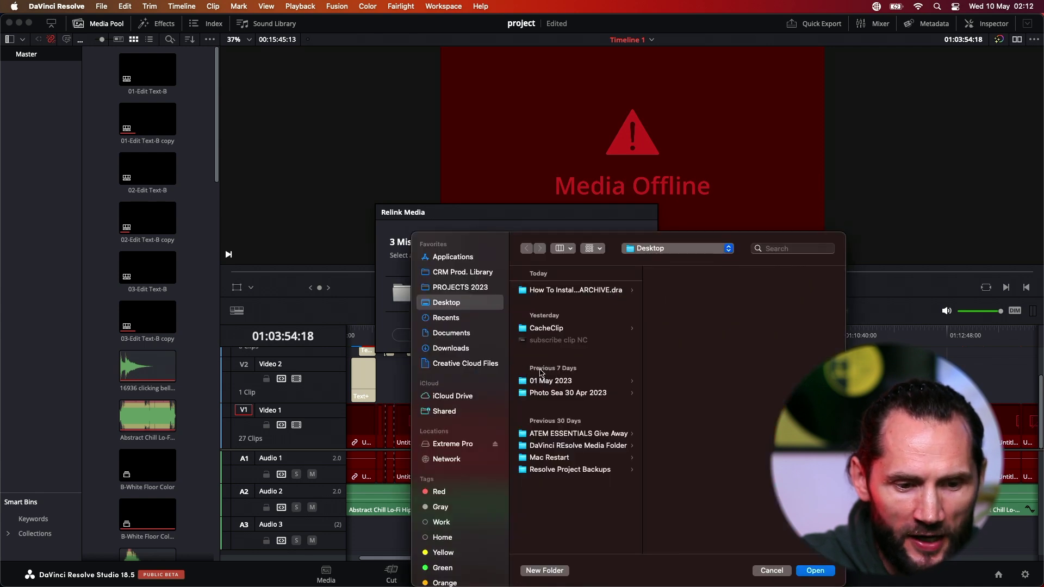
{"action": "left_click", "coordinate": [450, 320]}
{"action": "left_click", "coordinate": [448, 305]}
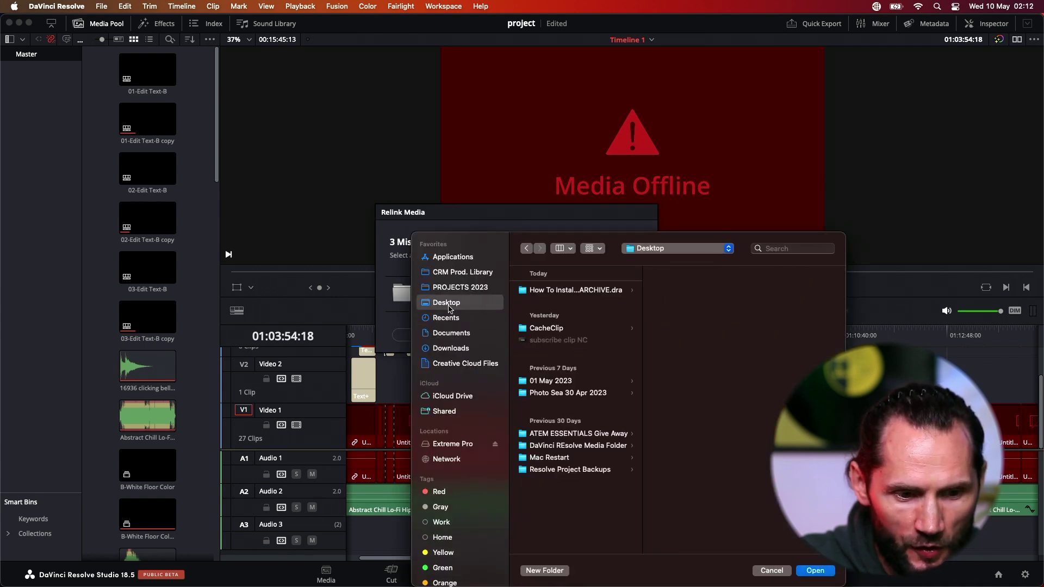
{"action": "left_click", "coordinate": [561, 293]}
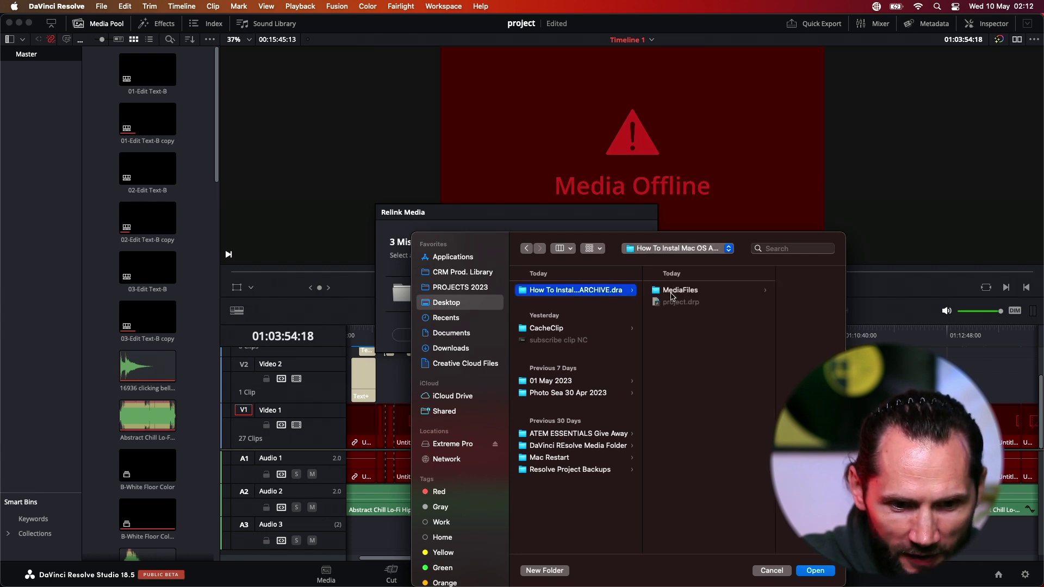
{"action": "left_click", "coordinate": [703, 292]}
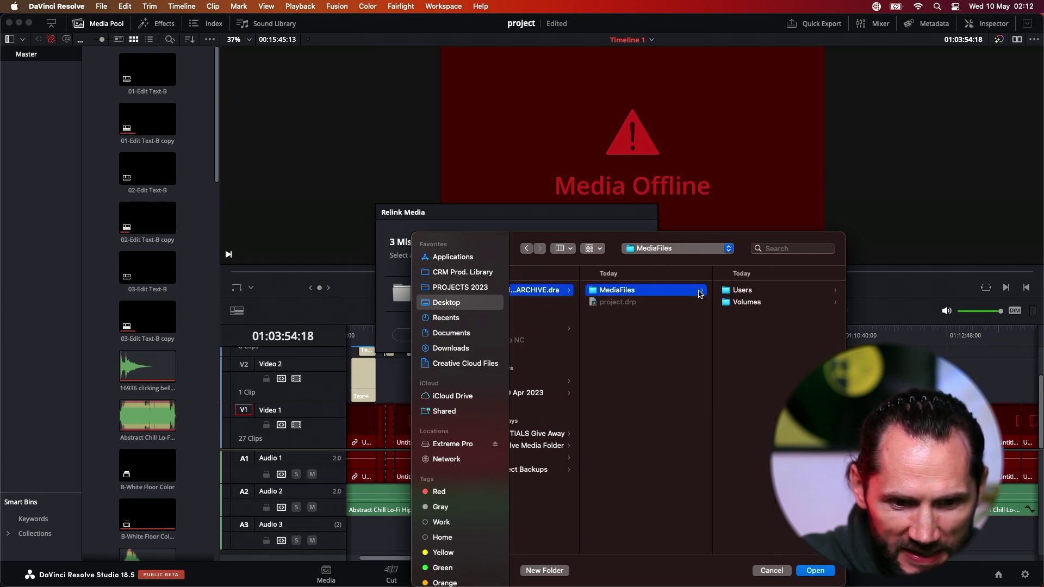
{"action": "left_click", "coordinate": [556, 292]}
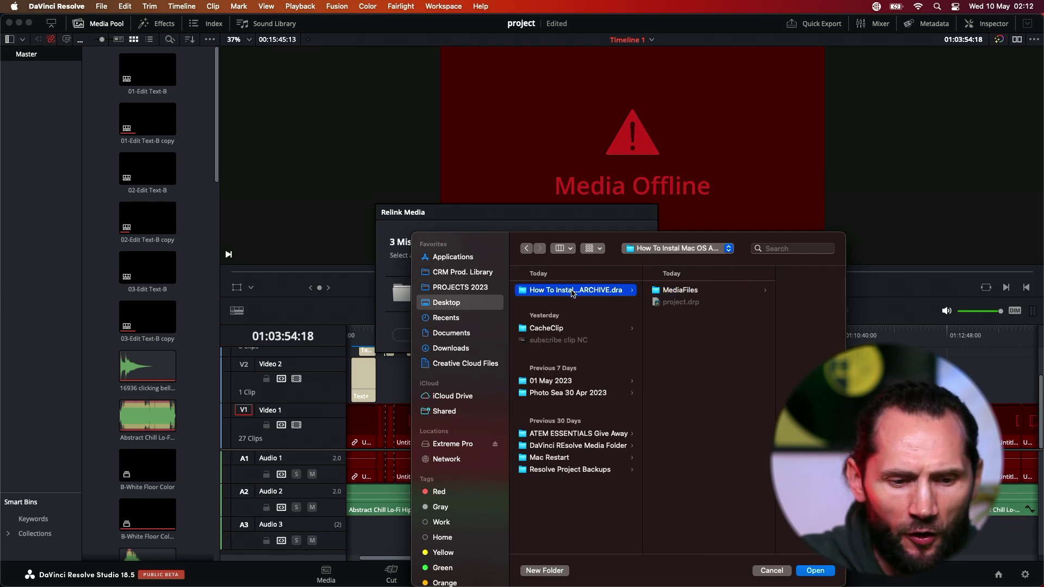
{"action": "left_click", "coordinate": [813, 570]}
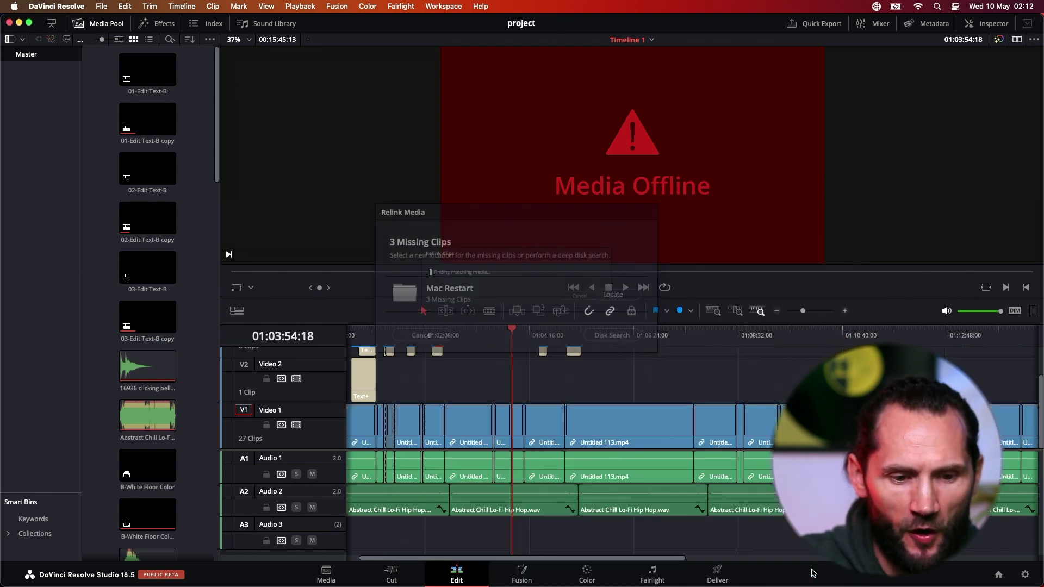
{"action": "left_click", "coordinate": [604, 351]}
{"action": "left_click", "coordinate": [581, 353]}
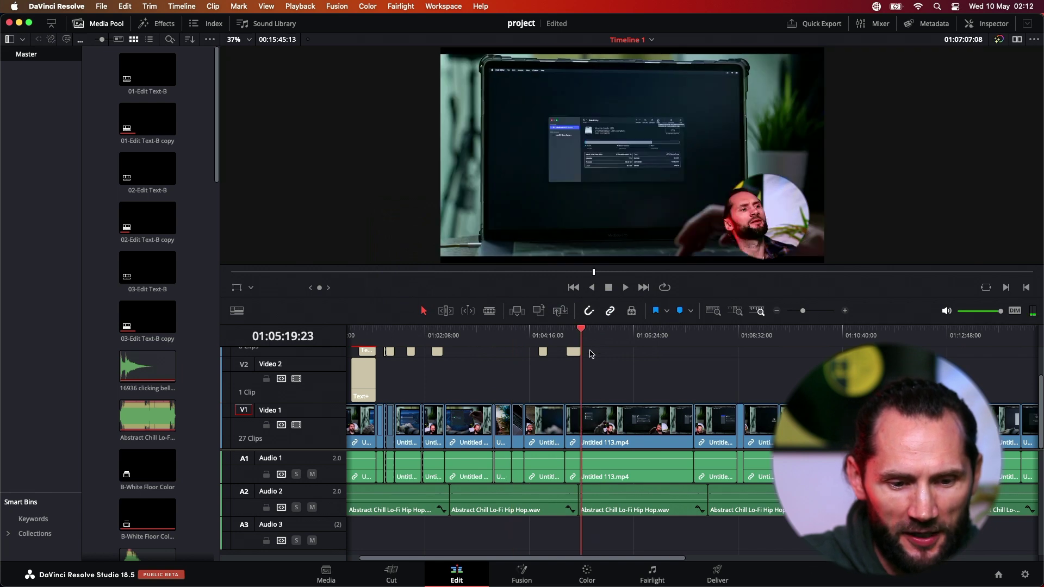